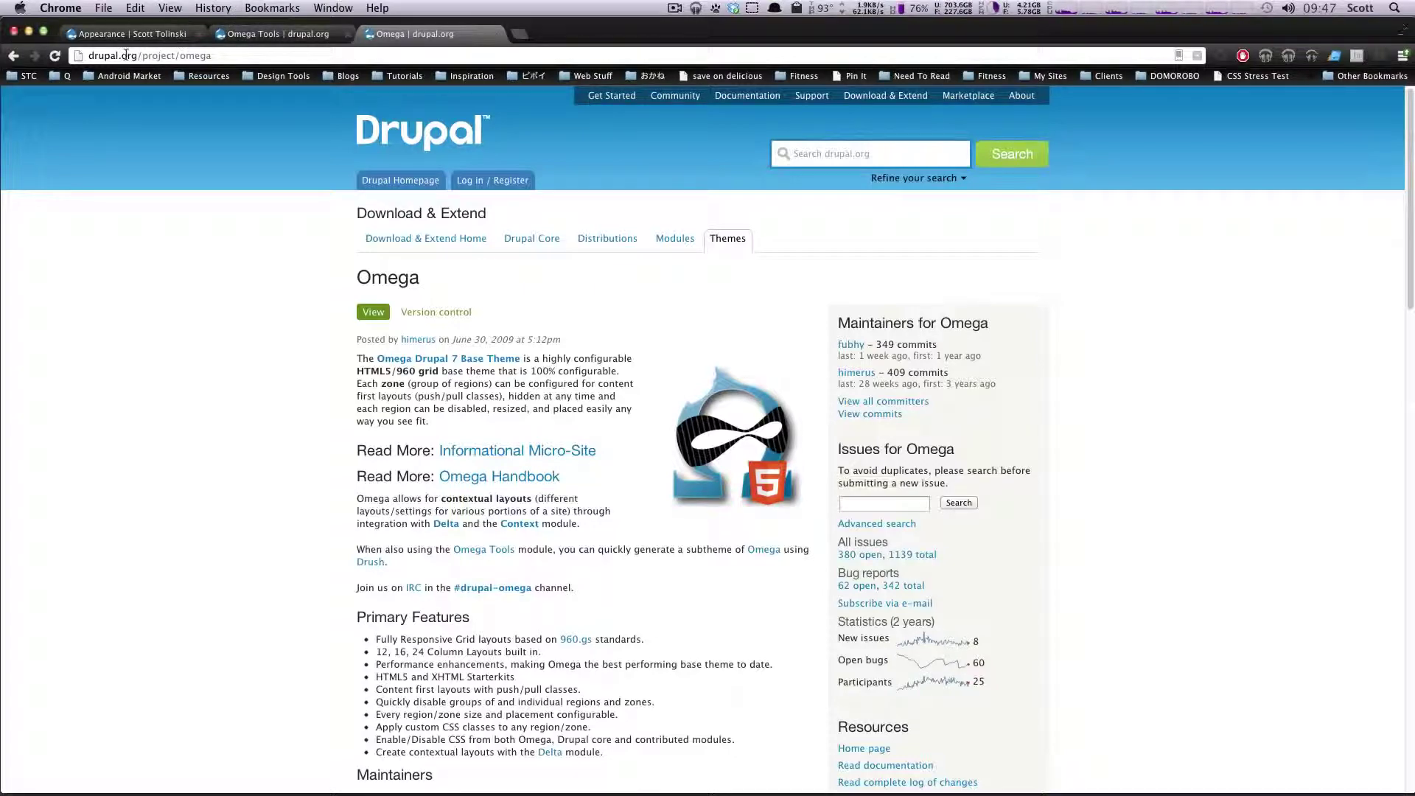
Examine the drupal.org project pages of the Omega theme, including its download releases, and of the Omega Tools module
{"action": "left_click_drag", "start_coordinate": [138, 55], "coordinate": [212, 55]}
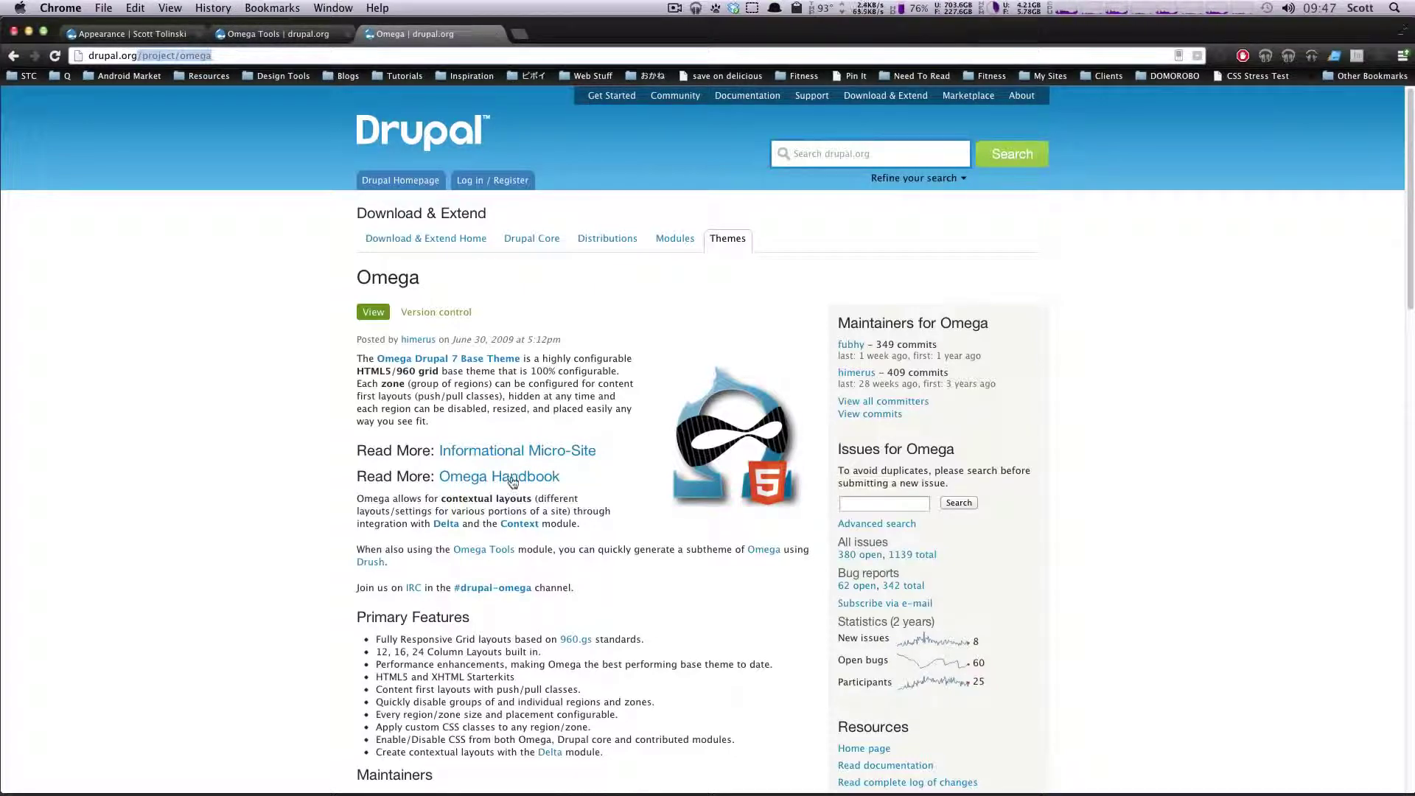
{"action": "scroll", "coordinate": [515, 476], "scroll_direction": "down", "scroll_amount": 8}
{"action": "scroll", "coordinate": [515, 476], "scroll_direction": "down", "scroll_amount": 12}
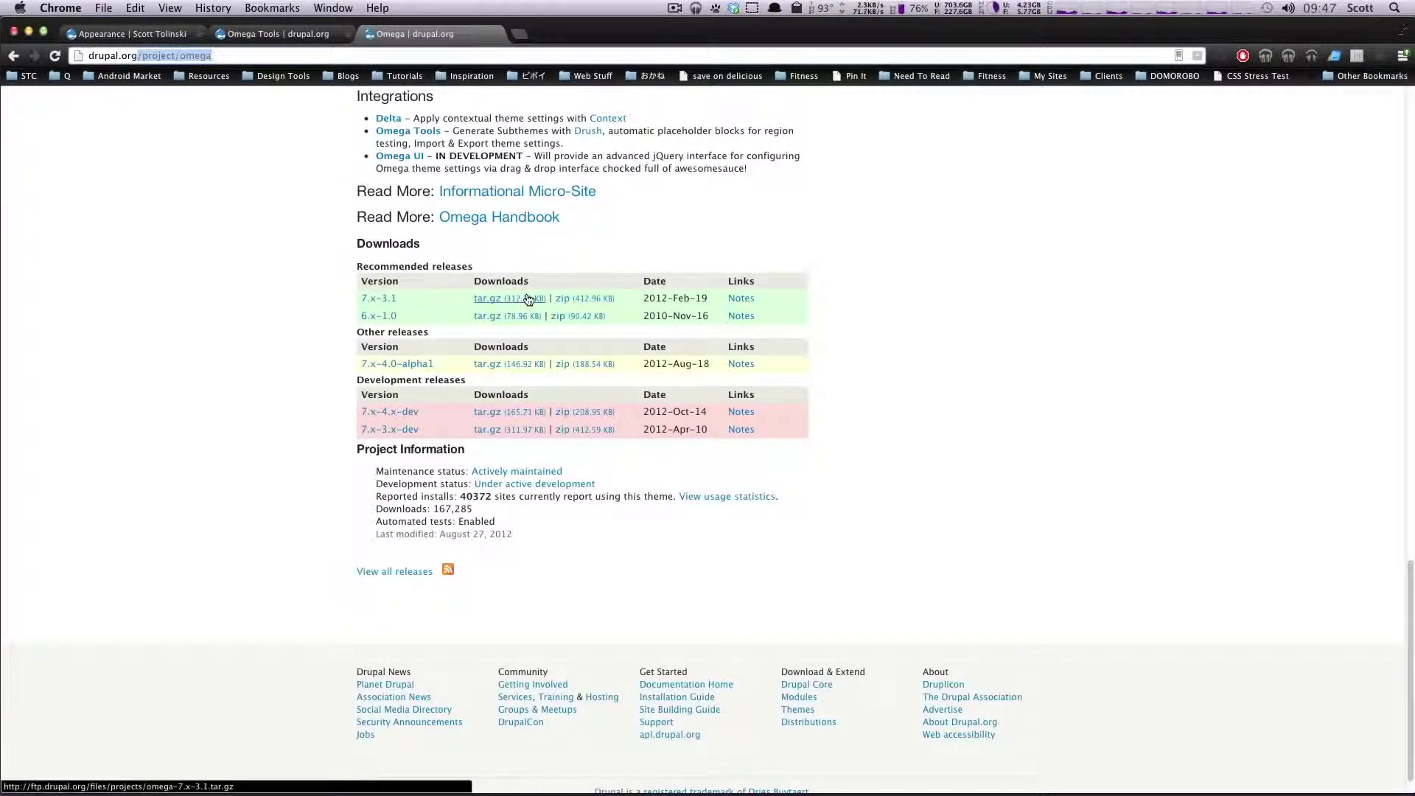
{"action": "scroll", "coordinate": [523, 303], "scroll_direction": "up", "scroll_amount": 12}
{"action": "scroll", "coordinate": [527, 298], "scroll_direction": "up", "scroll_amount": 10}
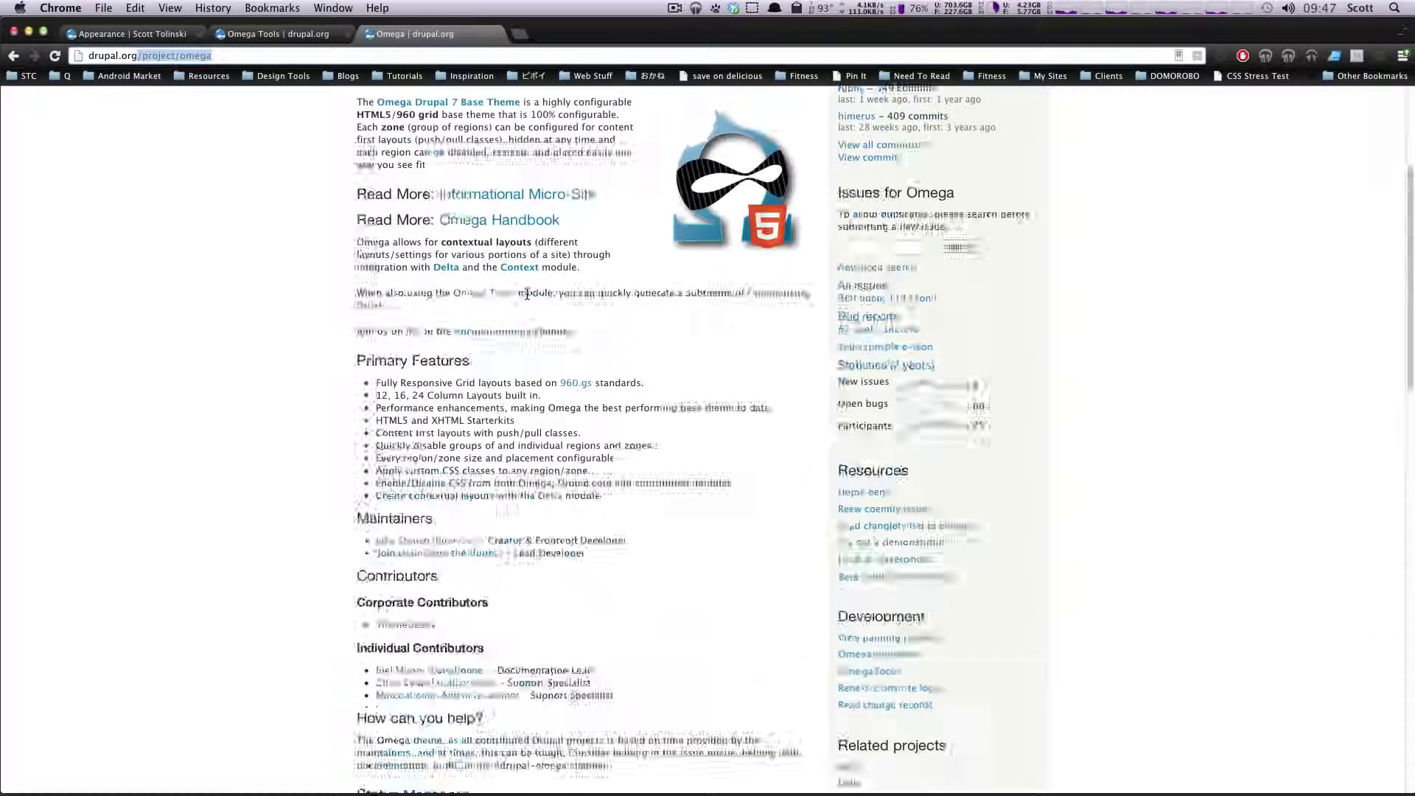
{"action": "left_click", "coordinate": [243, 35]}
{"action": "left_click", "coordinate": [156, 58]}
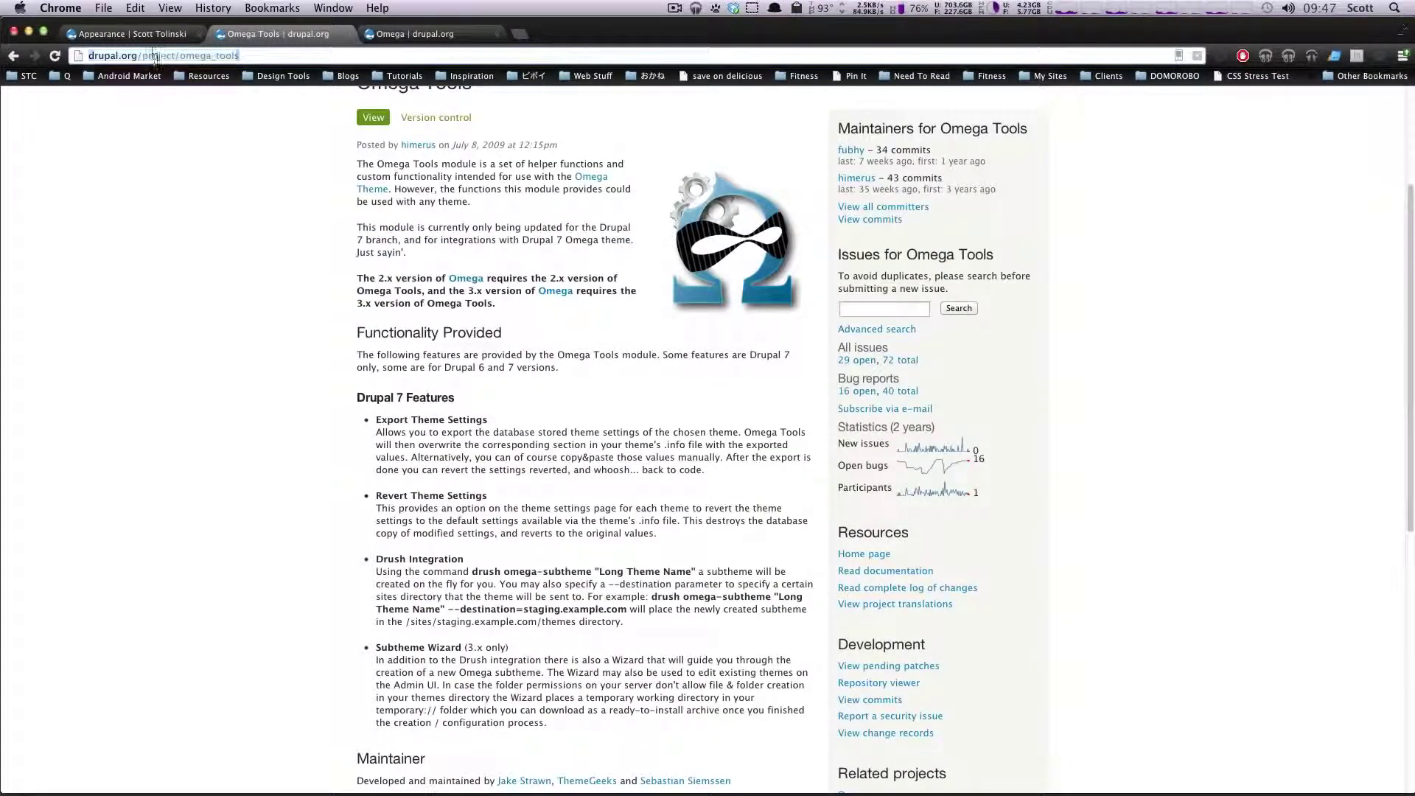
{"action": "scroll", "coordinate": [239, 113], "scroll_direction": "up", "scroll_amount": 5}
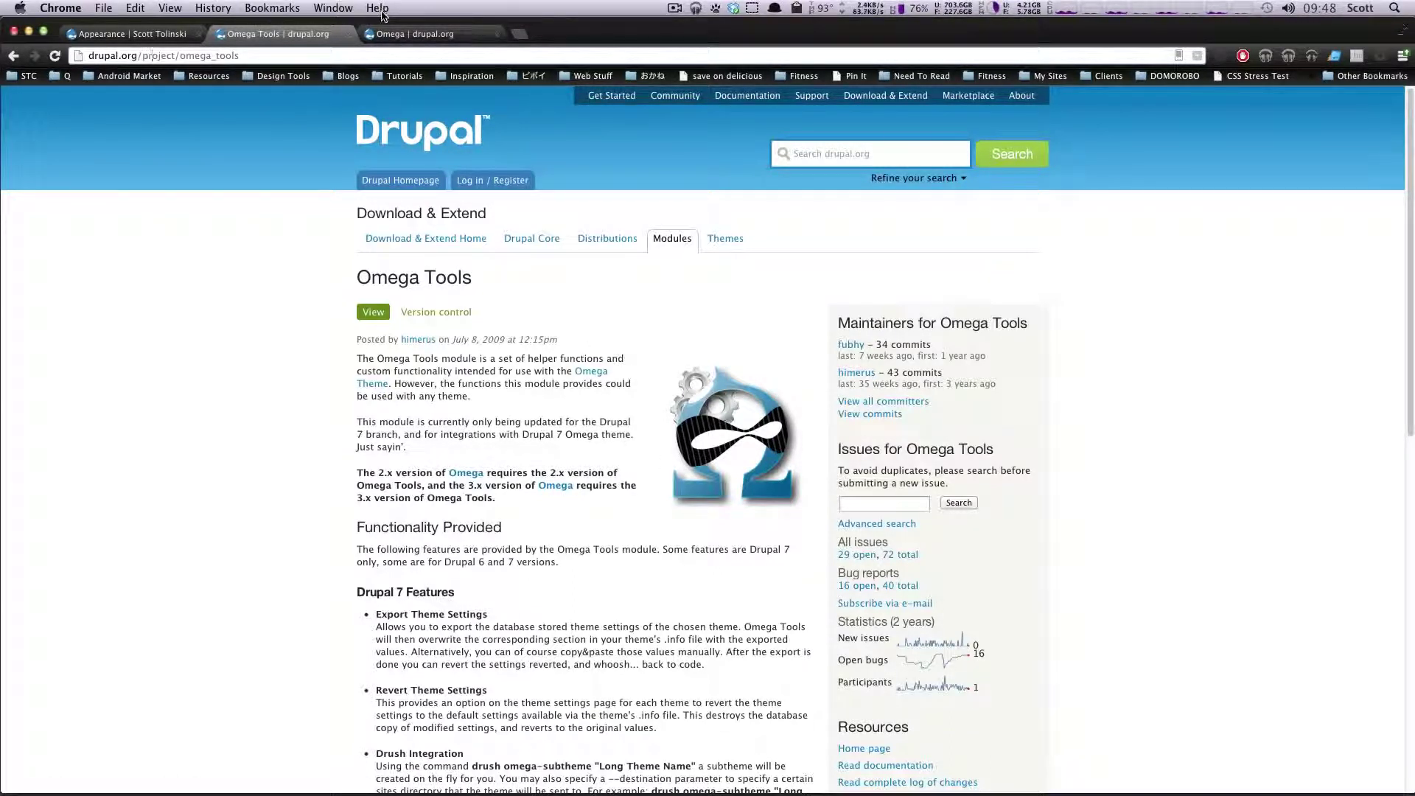
{"action": "left_click", "coordinate": [405, 35]}
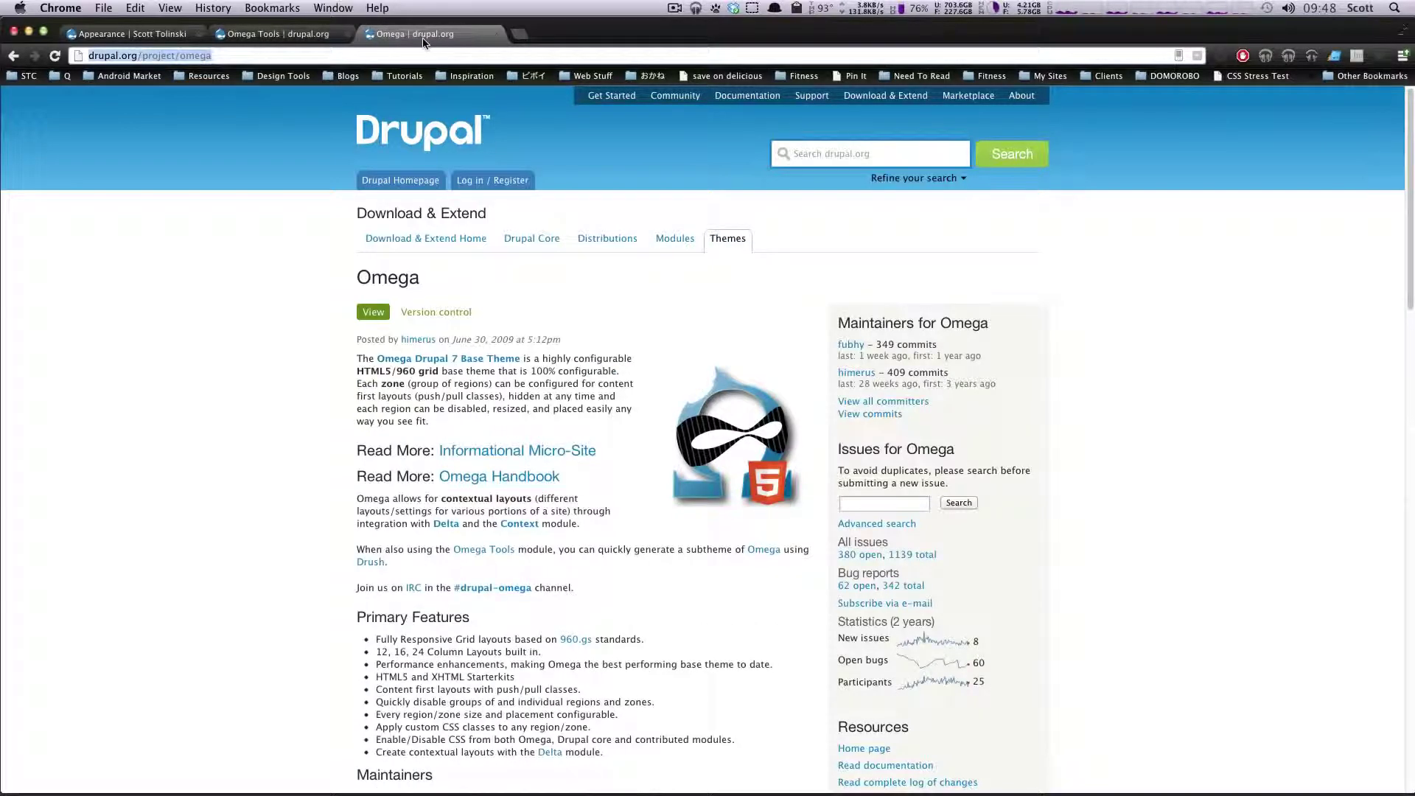
Examine the disabled Alpha, Omega and ST themes on the site's Appearance page, and the Omega description on its project page
{"action": "left_click", "coordinate": [148, 35]}
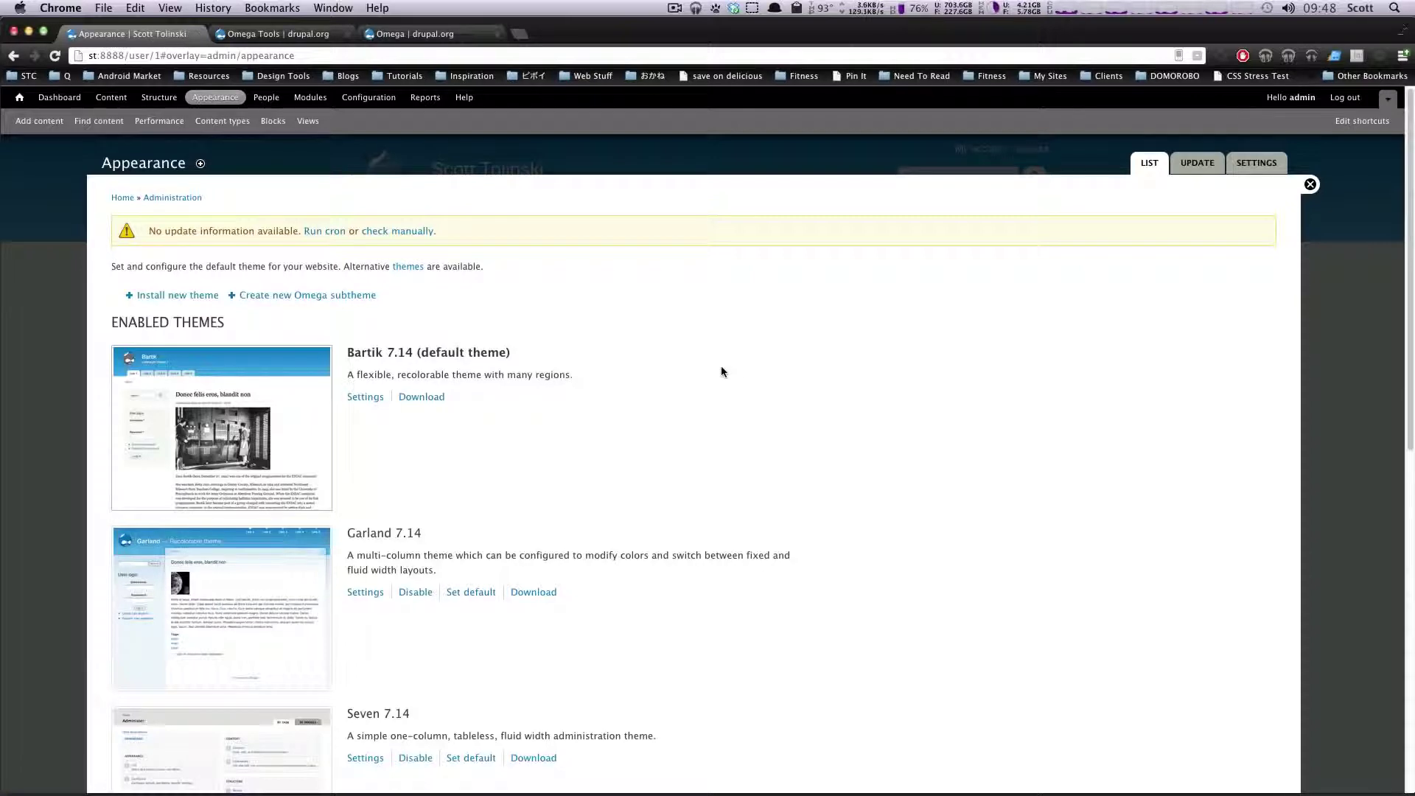
{"action": "right_click", "coordinate": [229, 102]}
{"action": "left_click", "coordinate": [209, 101]}
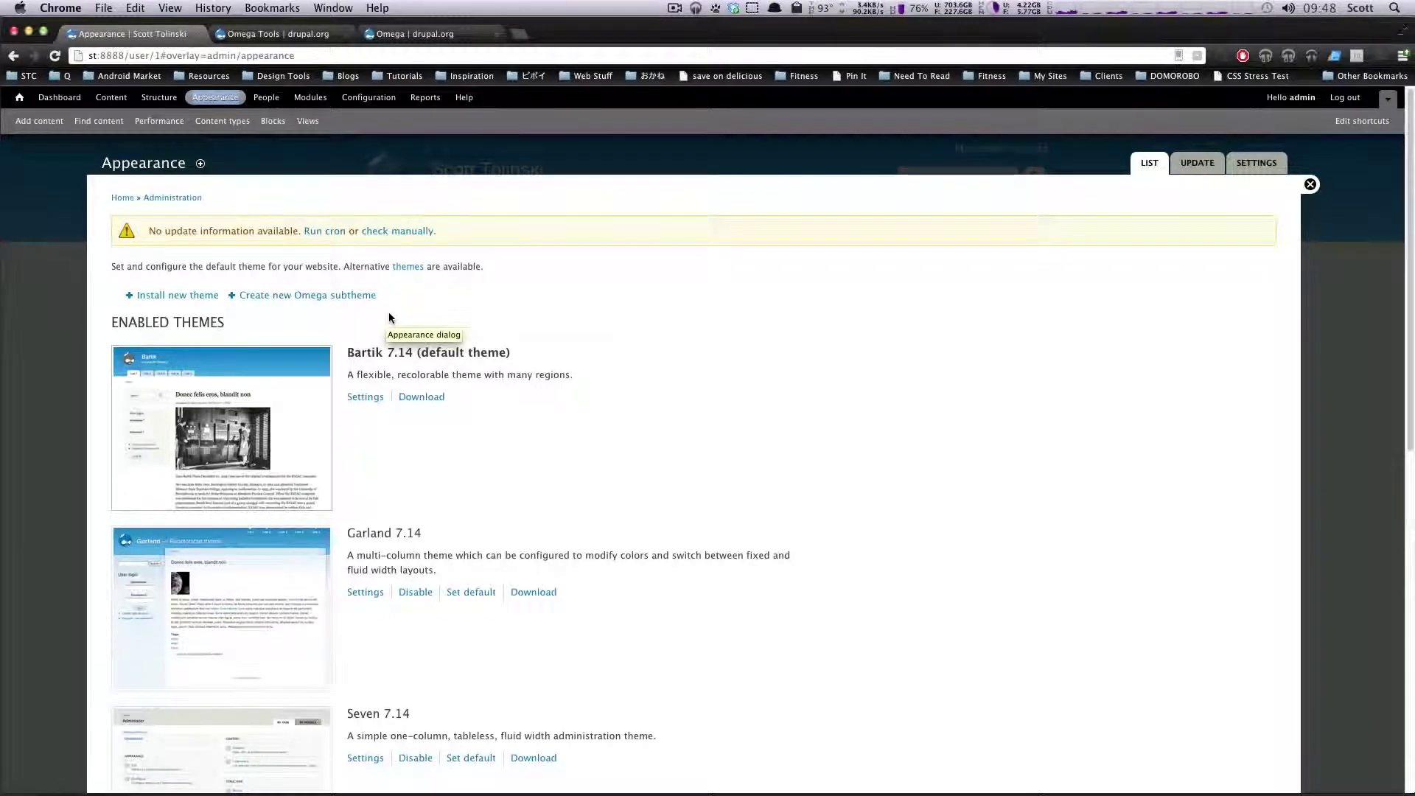
{"action": "scroll", "coordinate": [388, 312], "scroll_direction": "down", "scroll_amount": 2}
{"action": "scroll", "coordinate": [389, 318], "scroll_direction": "down", "scroll_amount": 8}
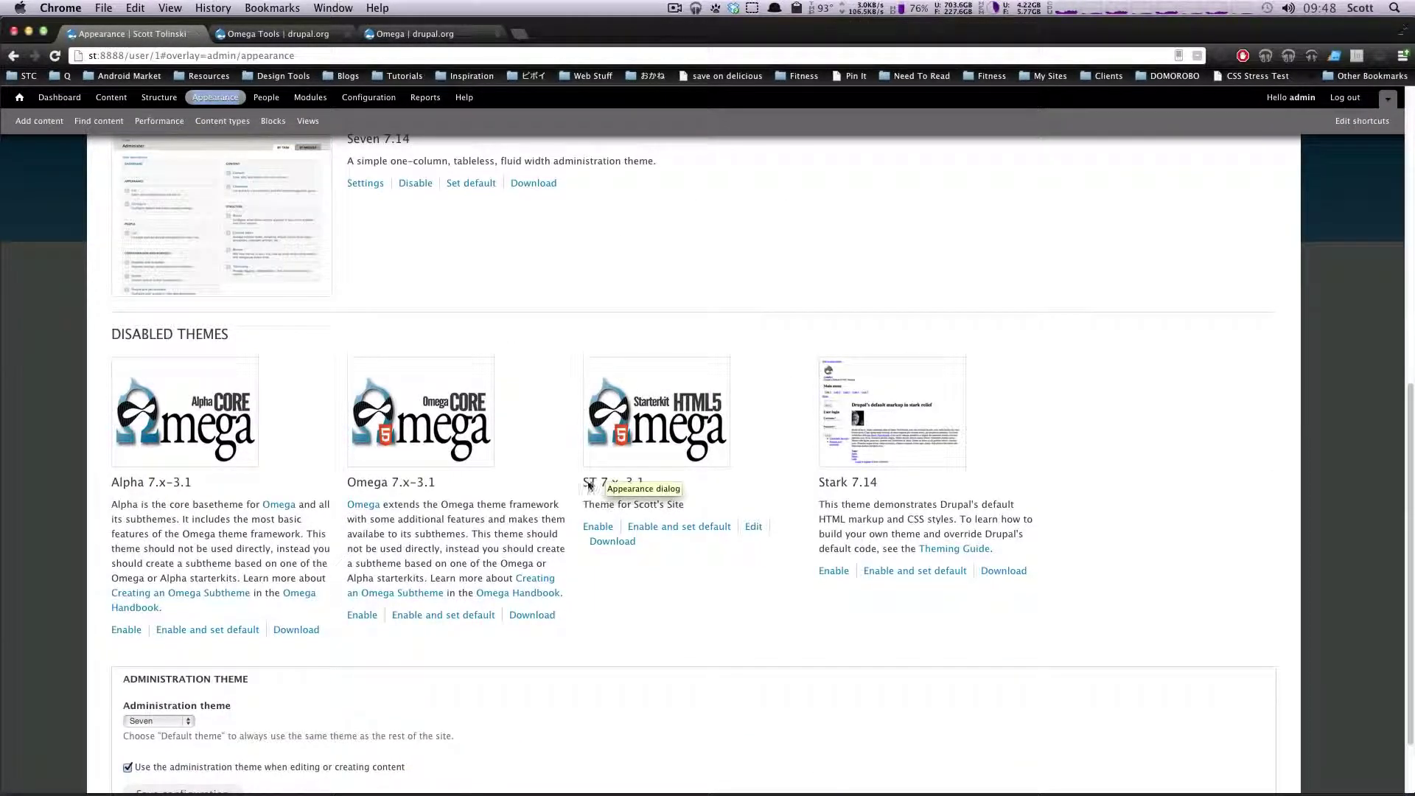
{"action": "left_click_drag", "start_coordinate": [579, 485], "coordinate": [672, 499]}
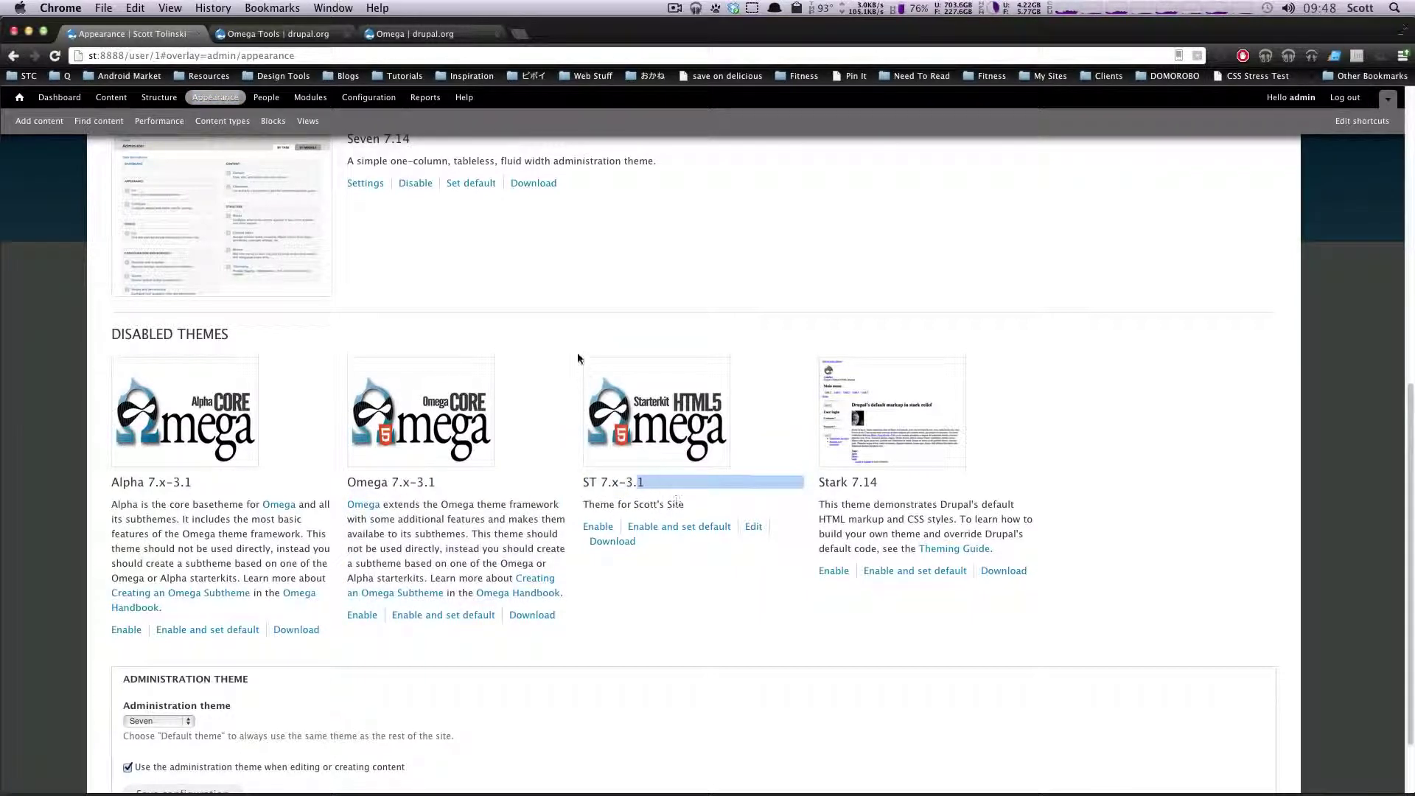
{"action": "left_click_drag", "start_coordinate": [570, 340], "coordinate": [769, 427]}
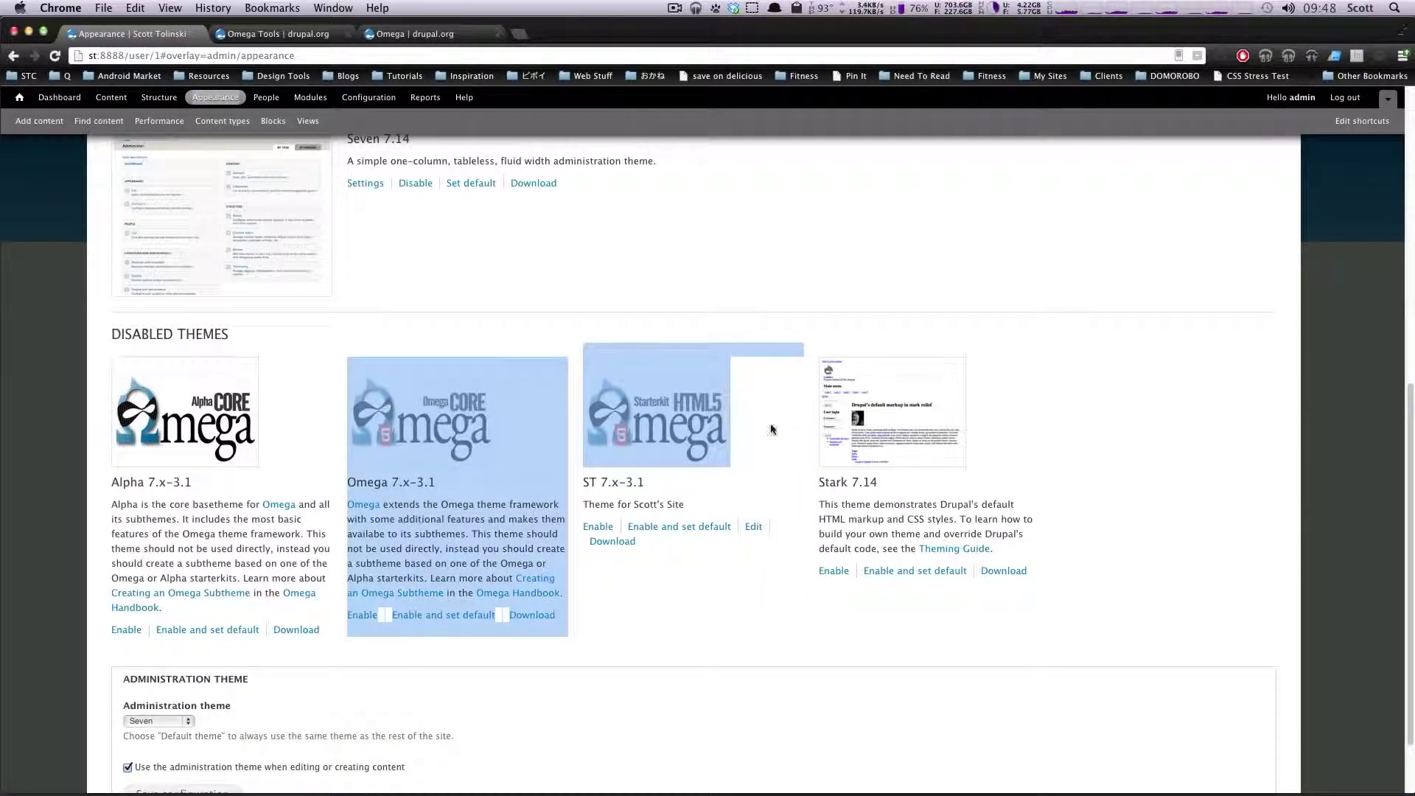
{"action": "left_click", "coordinate": [570, 322]}
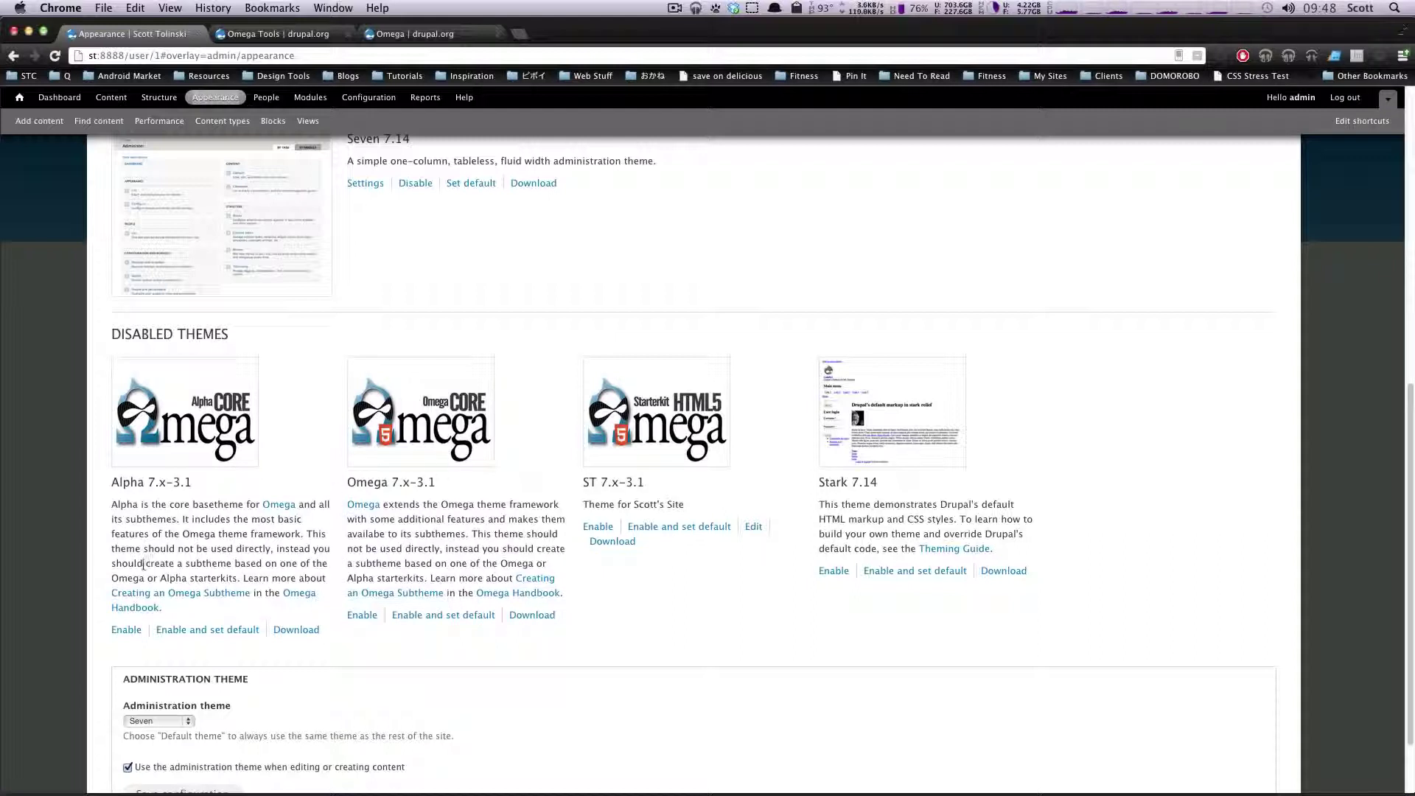
{"action": "triple_click", "coordinate": [134, 480]}
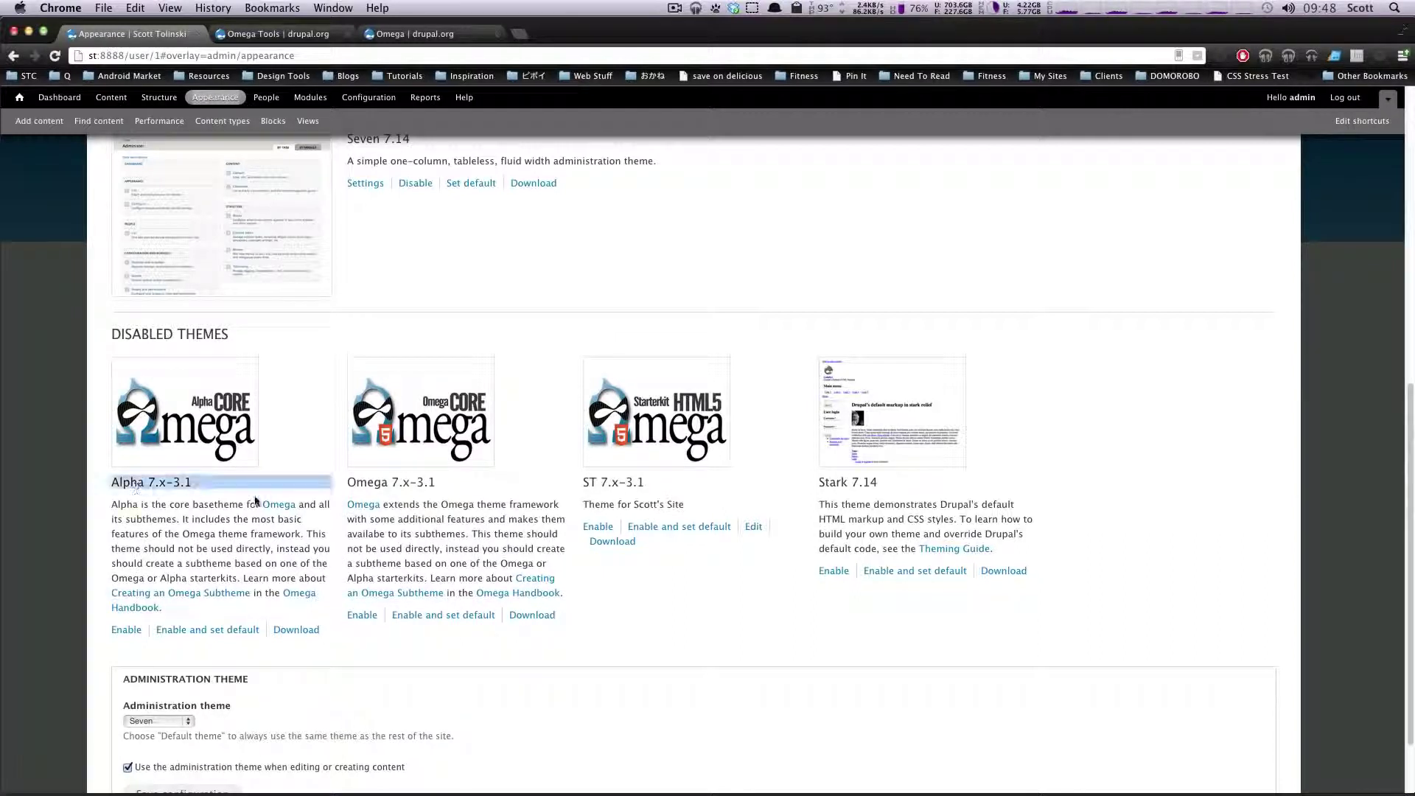
{"action": "triple_click", "coordinate": [364, 477]}
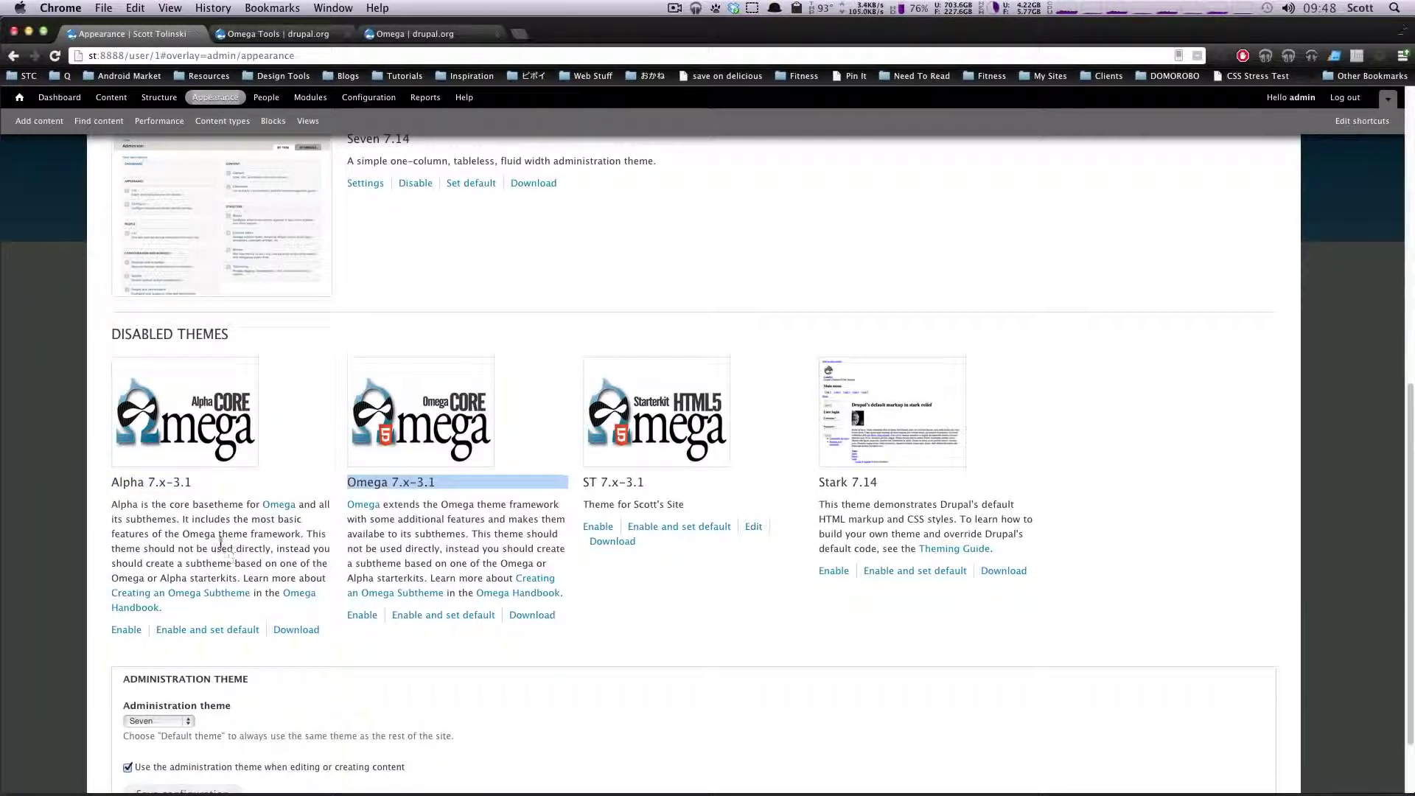
{"action": "left_click_drag", "start_coordinate": [222, 534], "coordinate": [271, 564]}
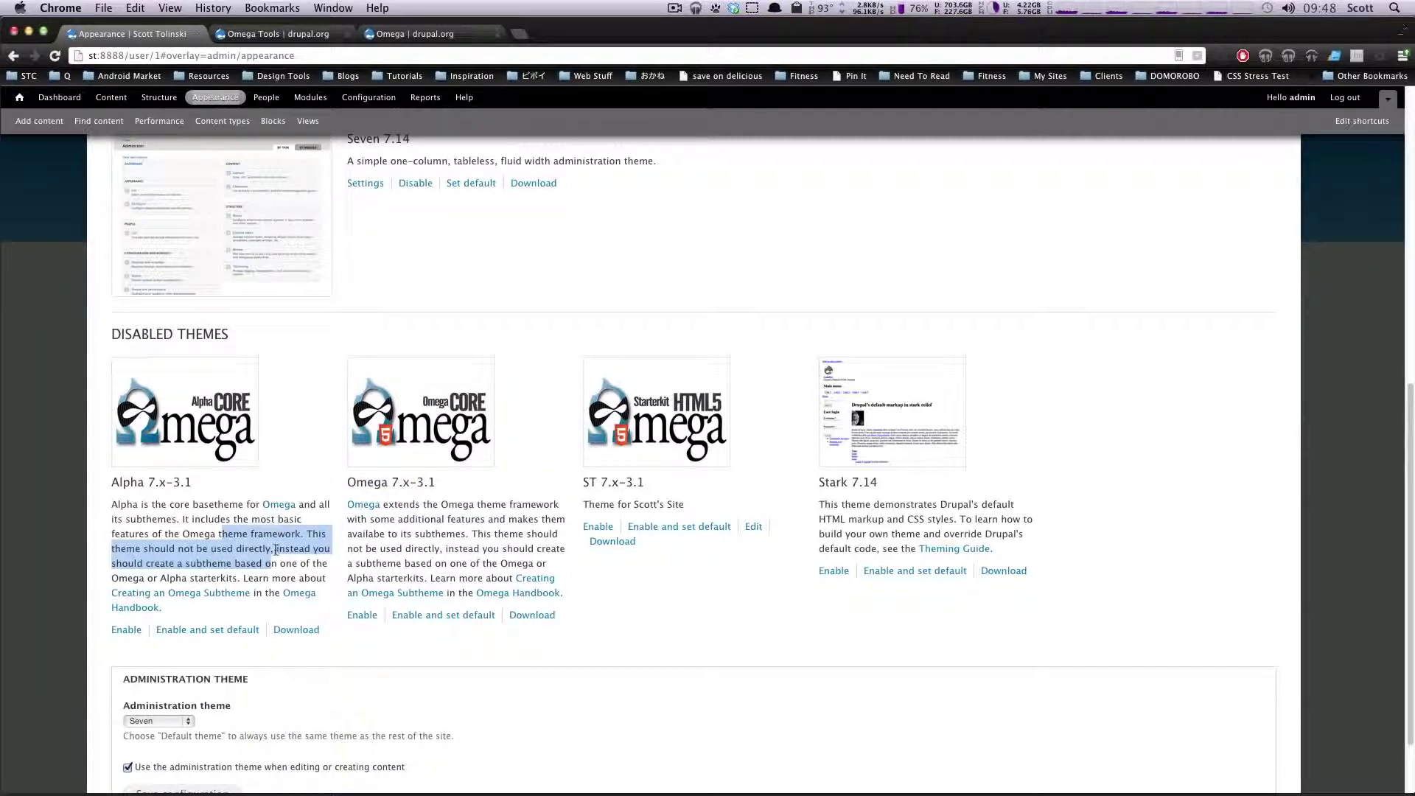
{"action": "left_click", "coordinate": [448, 546]}
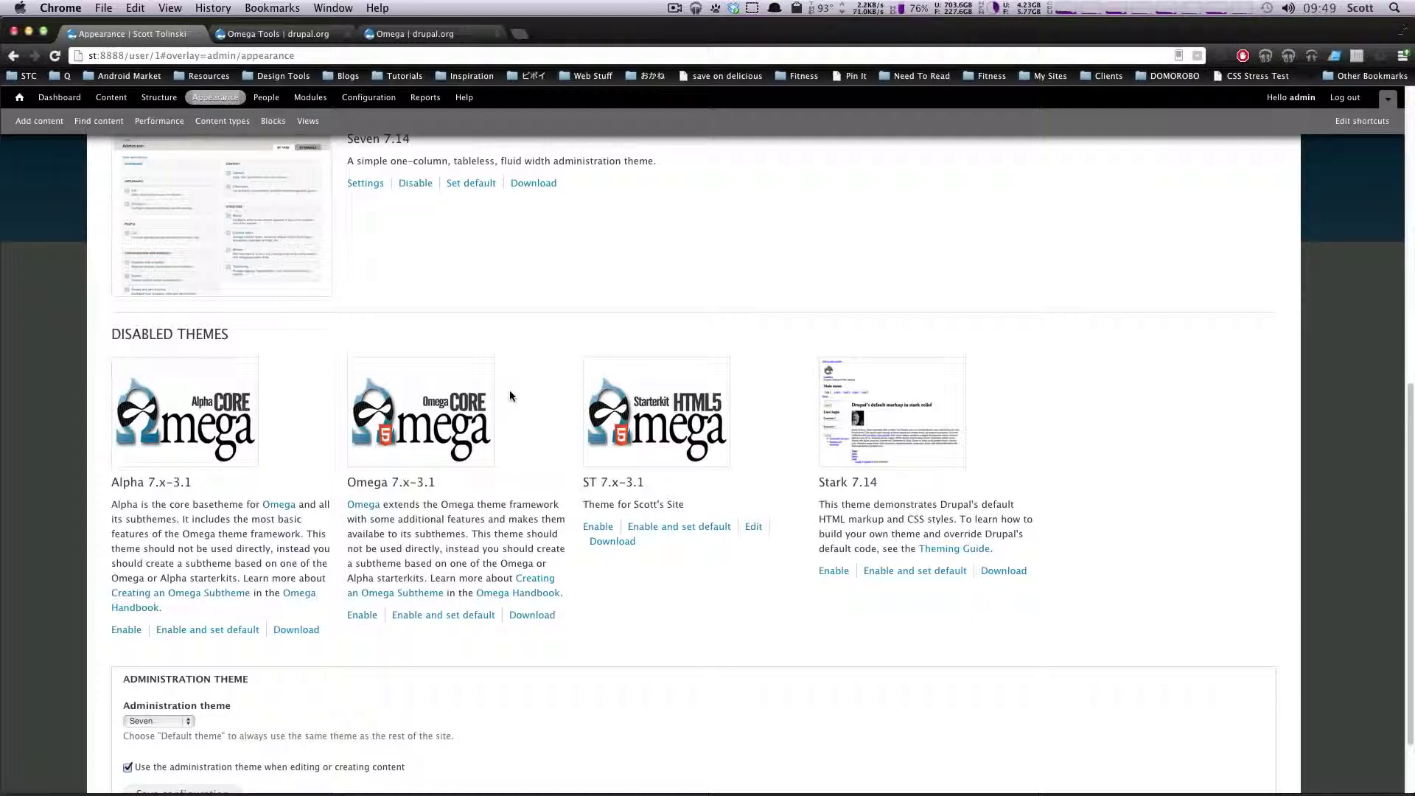
{"action": "left_click", "coordinate": [415, 34]}
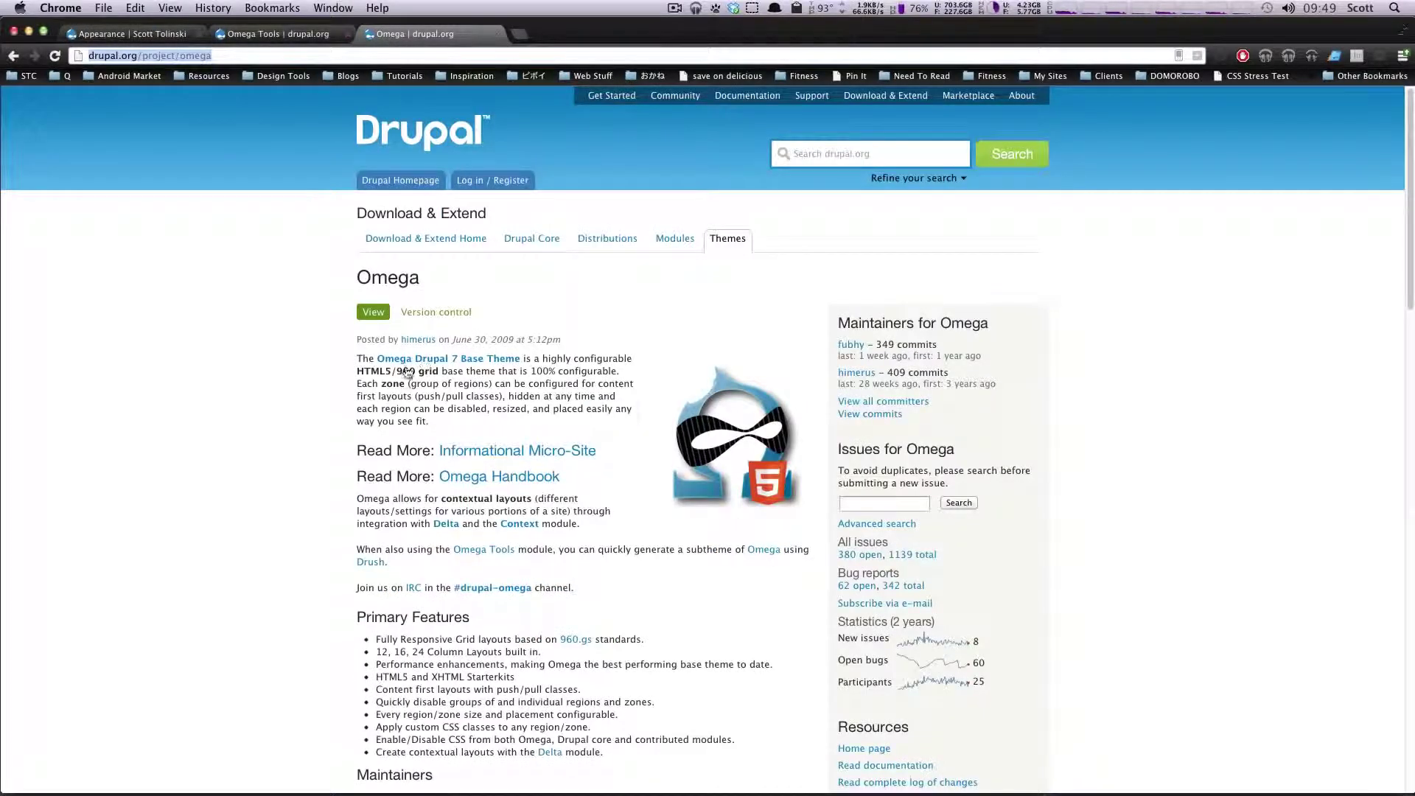
{"action": "left_click_drag", "start_coordinate": [441, 396], "coordinate": [539, 523]}
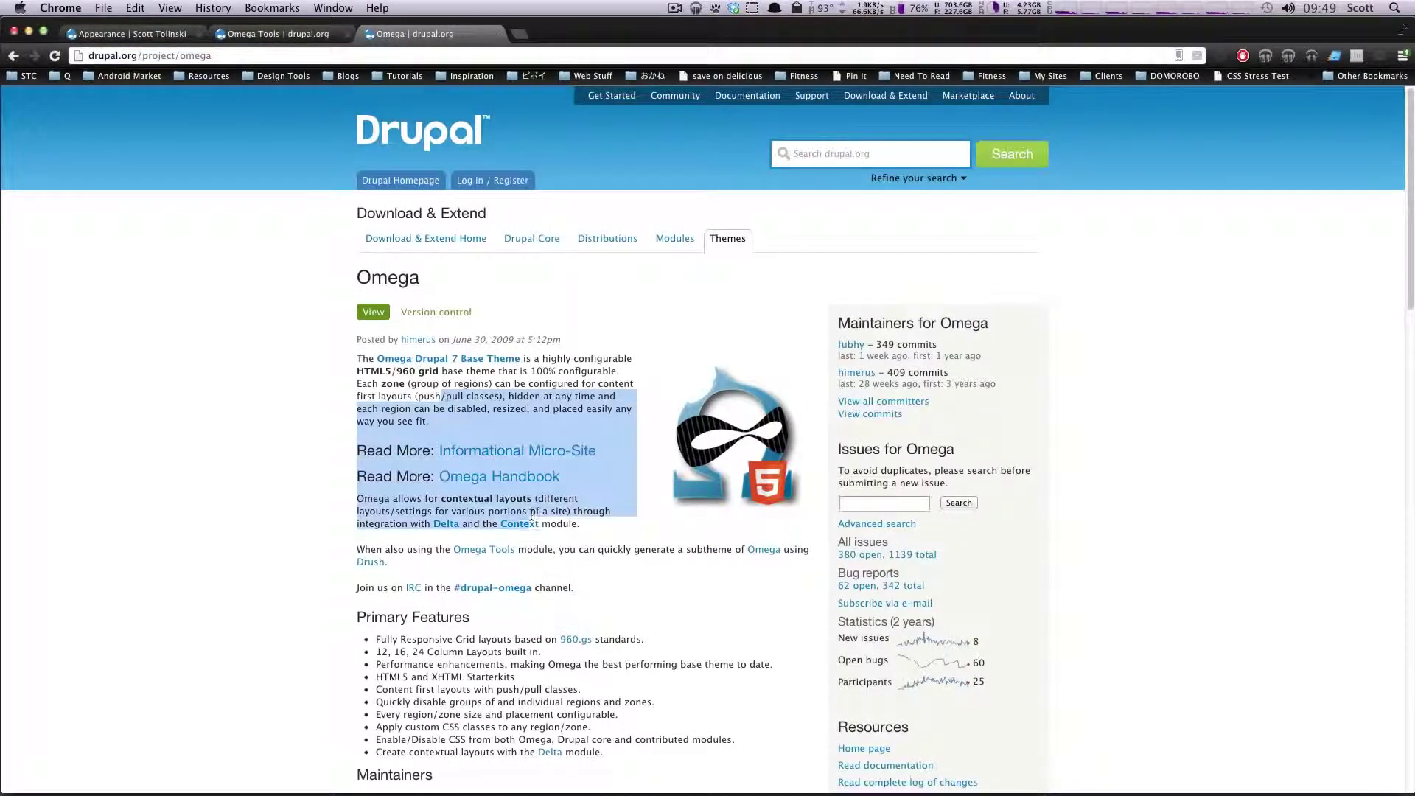
Enable the Omega 7.x-3.1 theme on the site's Appearance page without making it the default
{"action": "left_click", "coordinate": [110, 41]}
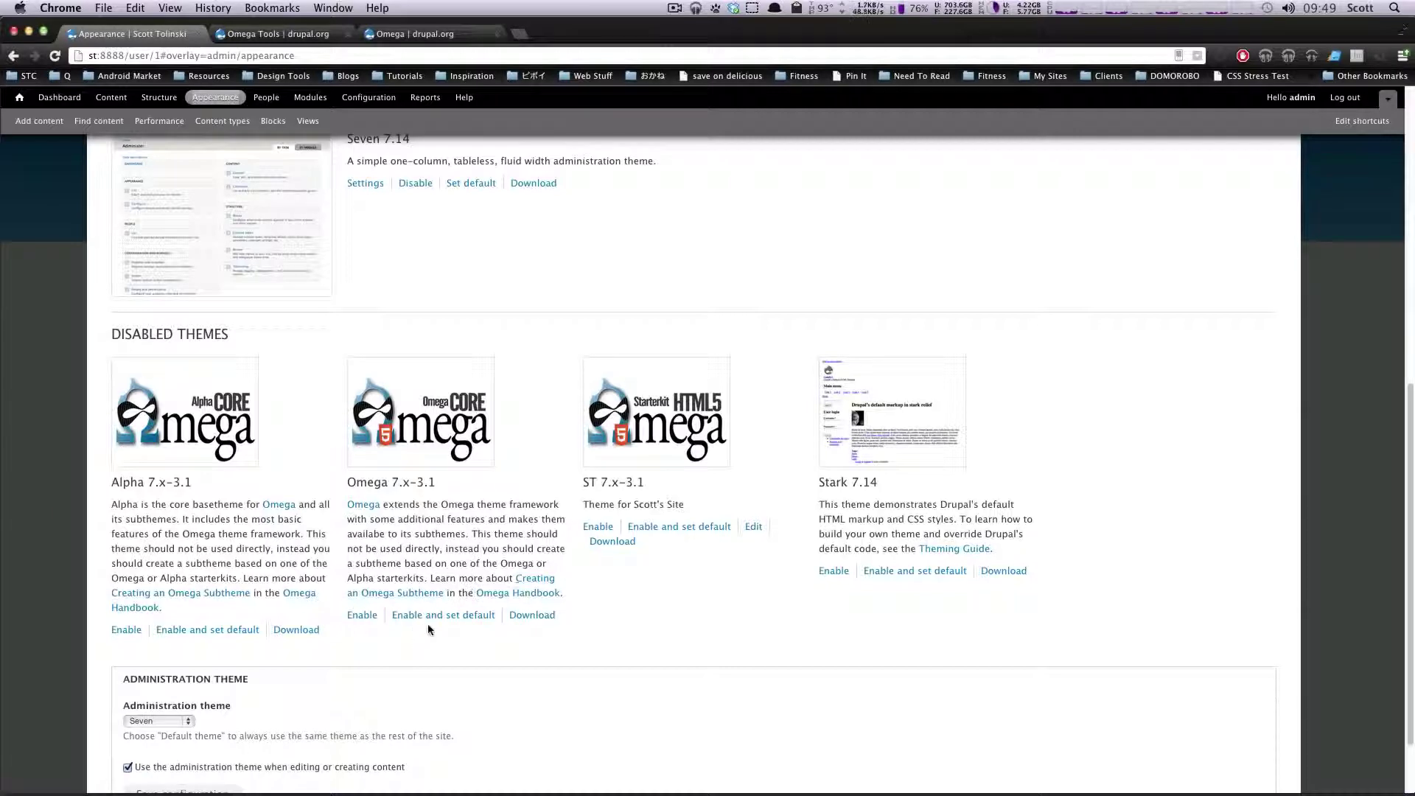
{"action": "left_click", "coordinate": [360, 618]}
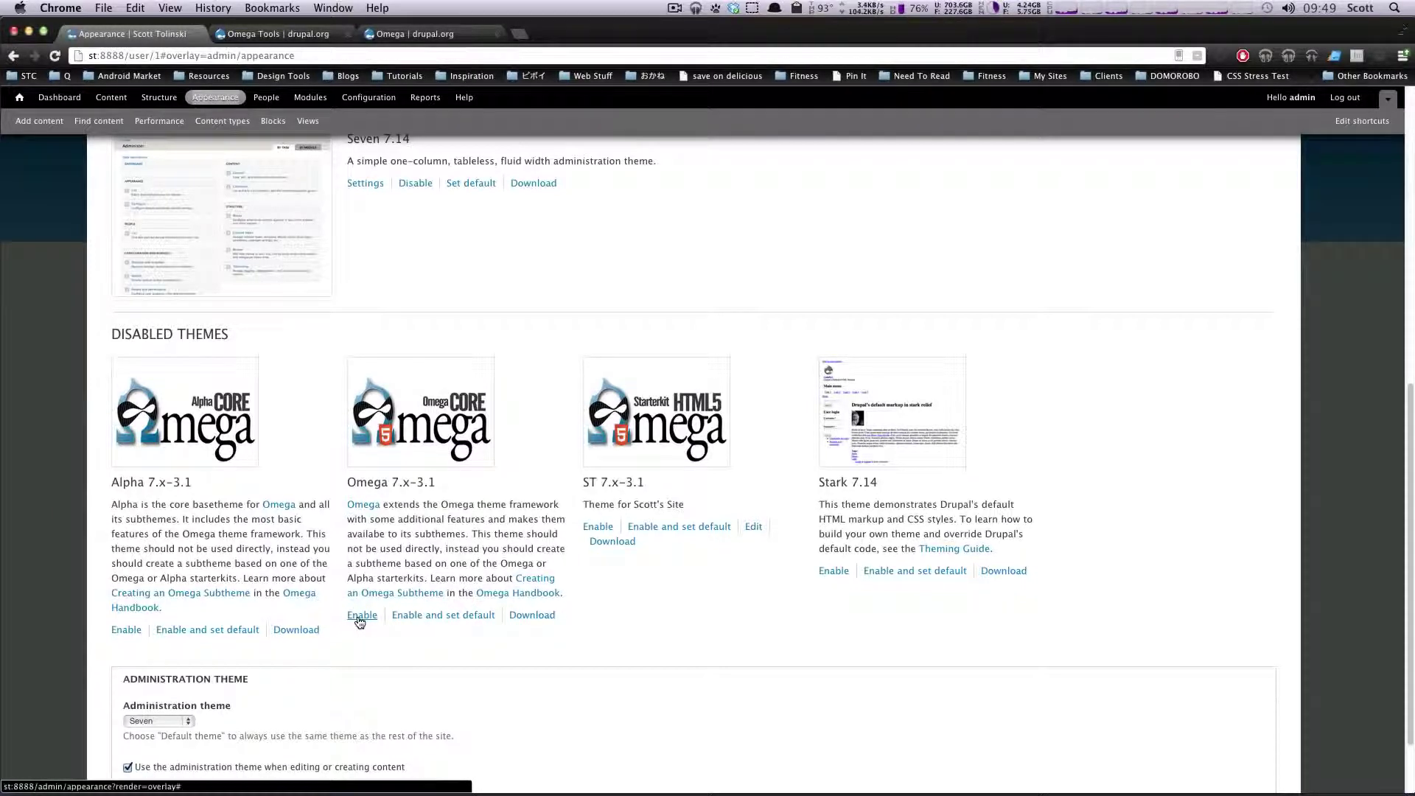
{"action": "scroll", "coordinate": [361, 563], "scroll_direction": "down", "scroll_amount": 5}
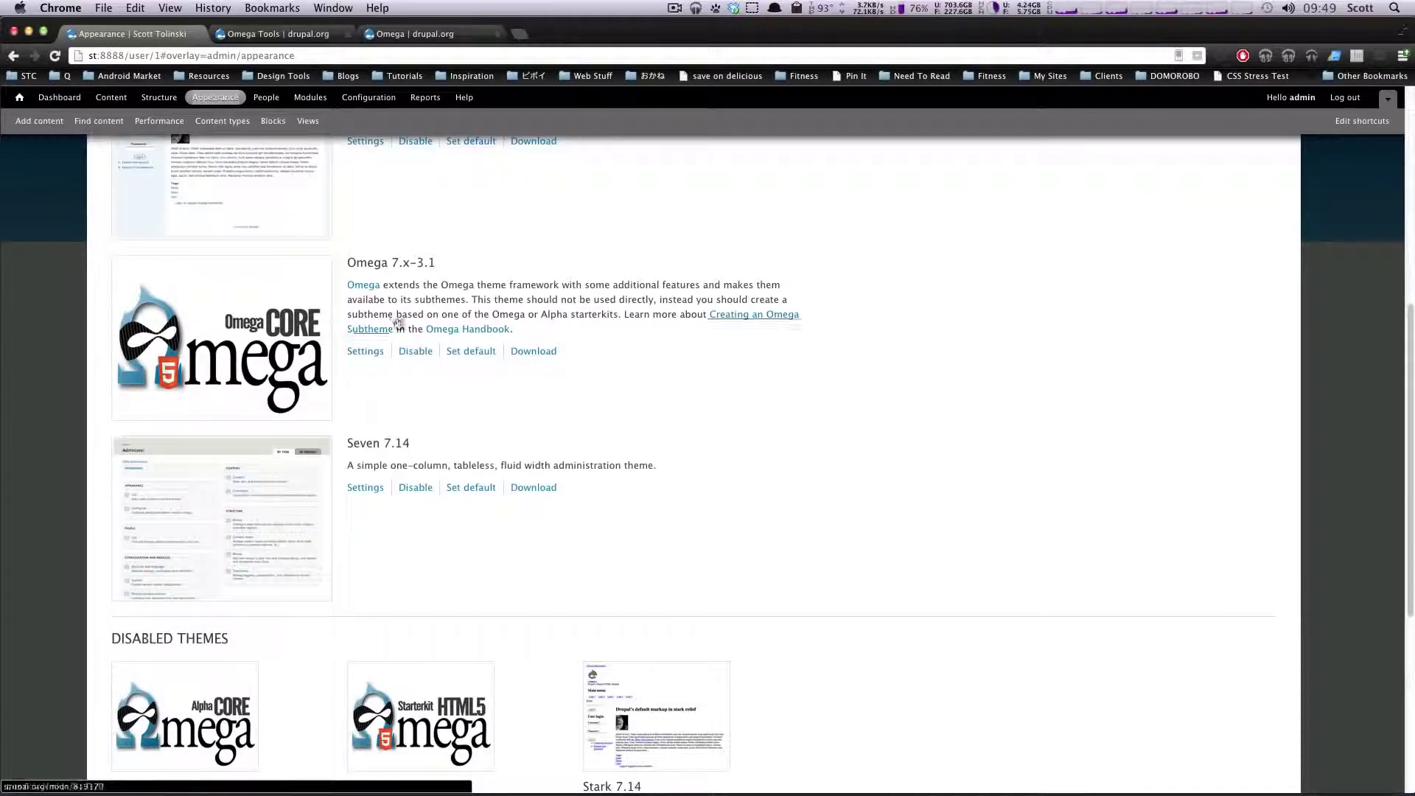
{"action": "left_click_drag", "start_coordinate": [389, 263], "coordinate": [543, 303]}
Start creating a new Omega subtheme and name it Level Up Theme
{"action": "scroll", "coordinate": [523, 339], "scroll_direction": "up", "scroll_amount": 10}
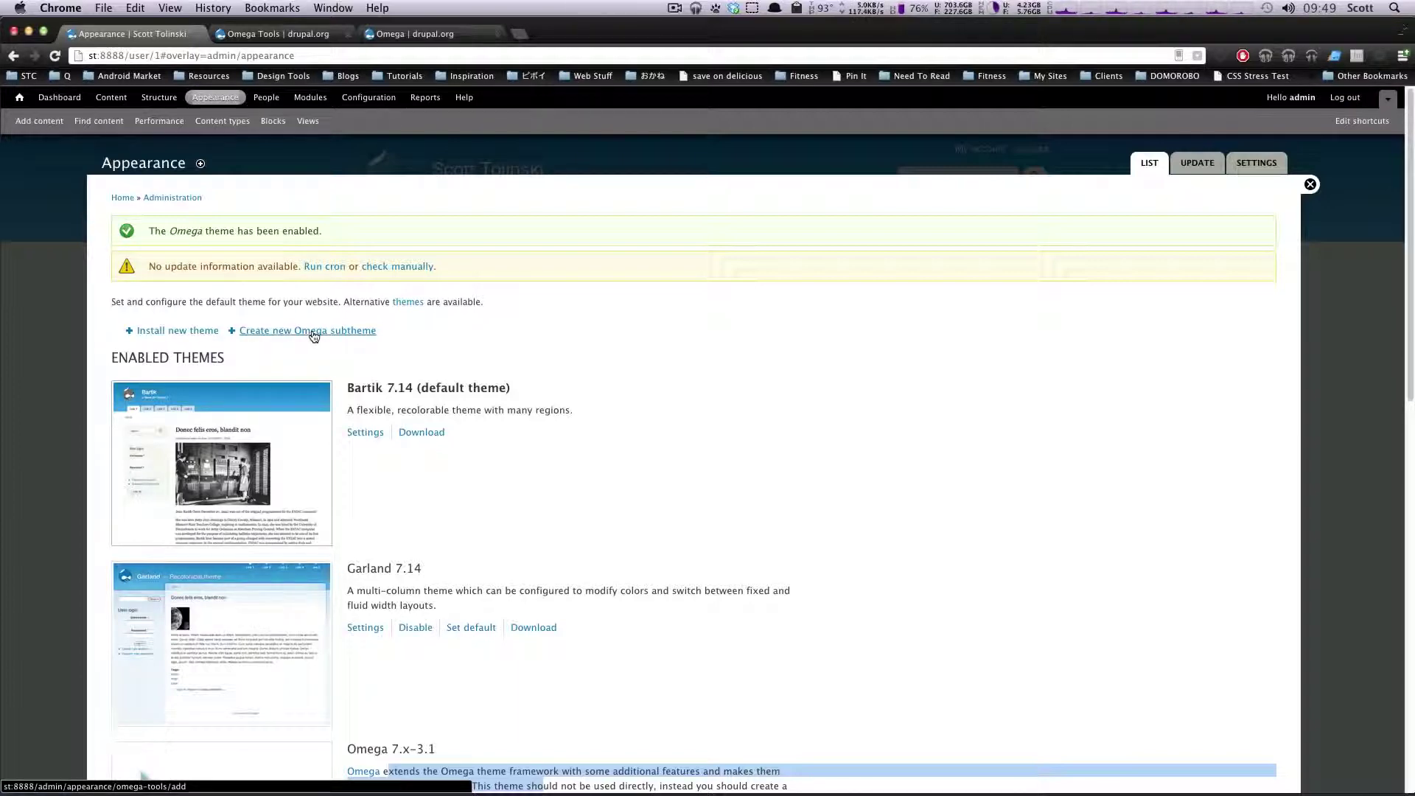
{"action": "left_click", "coordinate": [314, 336]}
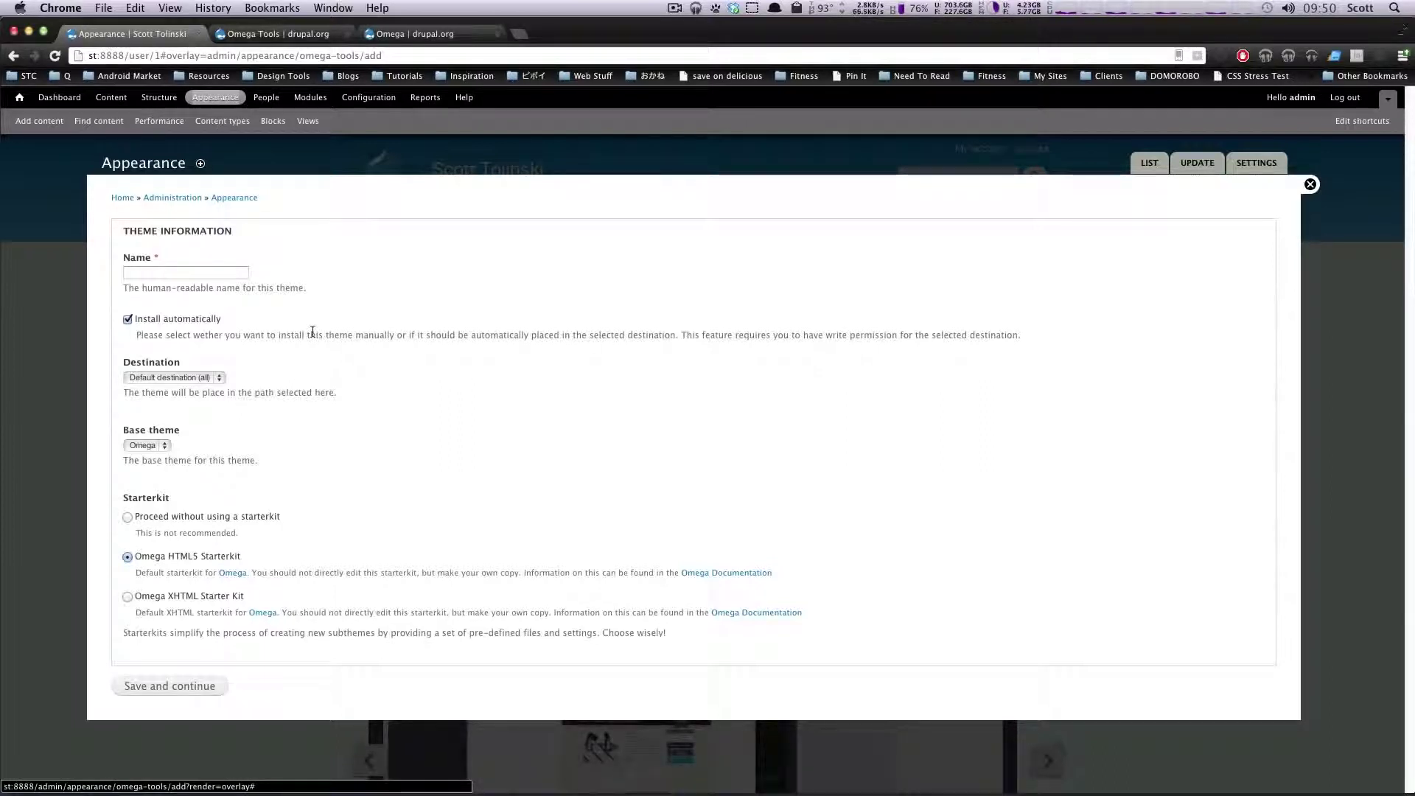
{"action": "left_click", "coordinate": [216, 269]}
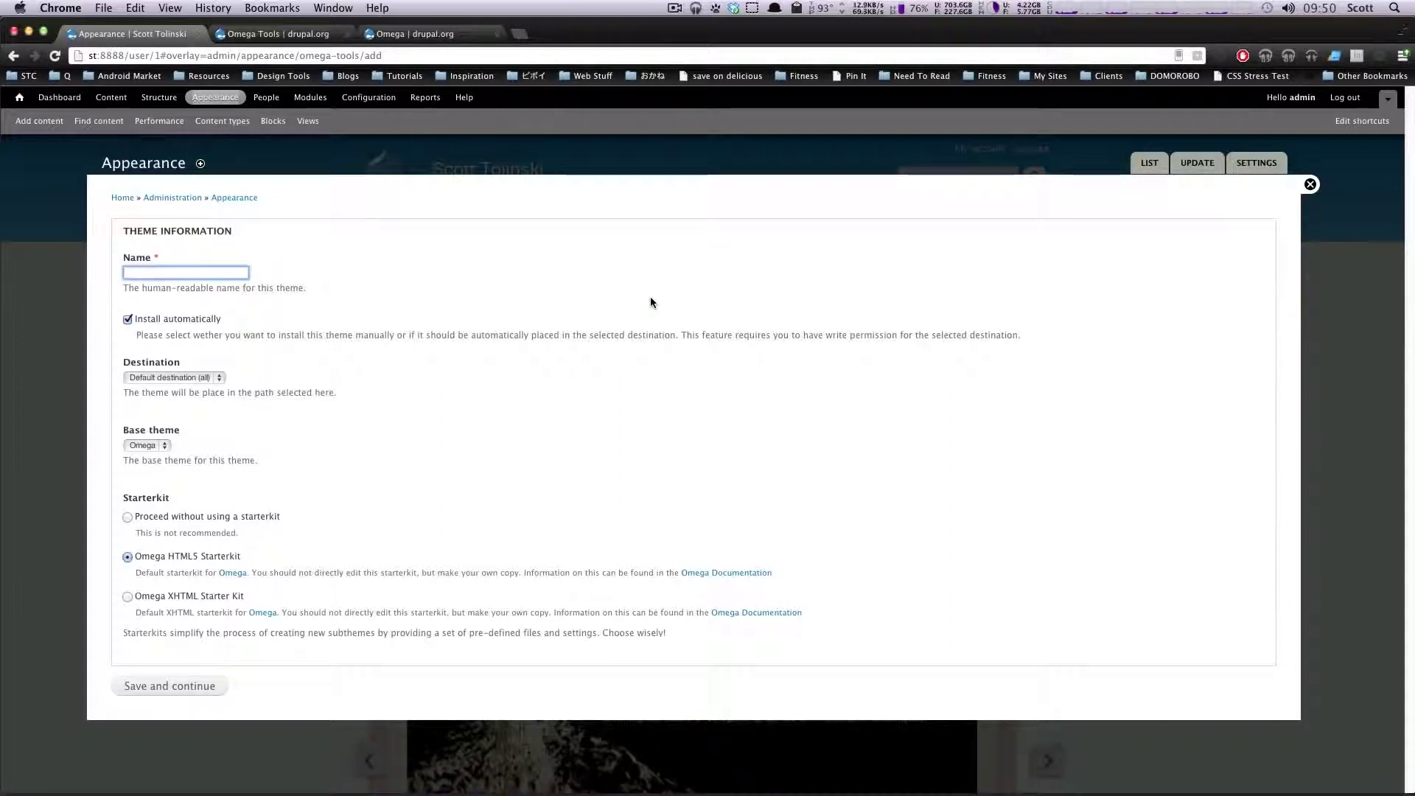
{"action": "left_click_drag", "start_coordinate": [239, 287], "coordinate": [214, 273]}
{"action": "left_click", "coordinate": [213, 274]}
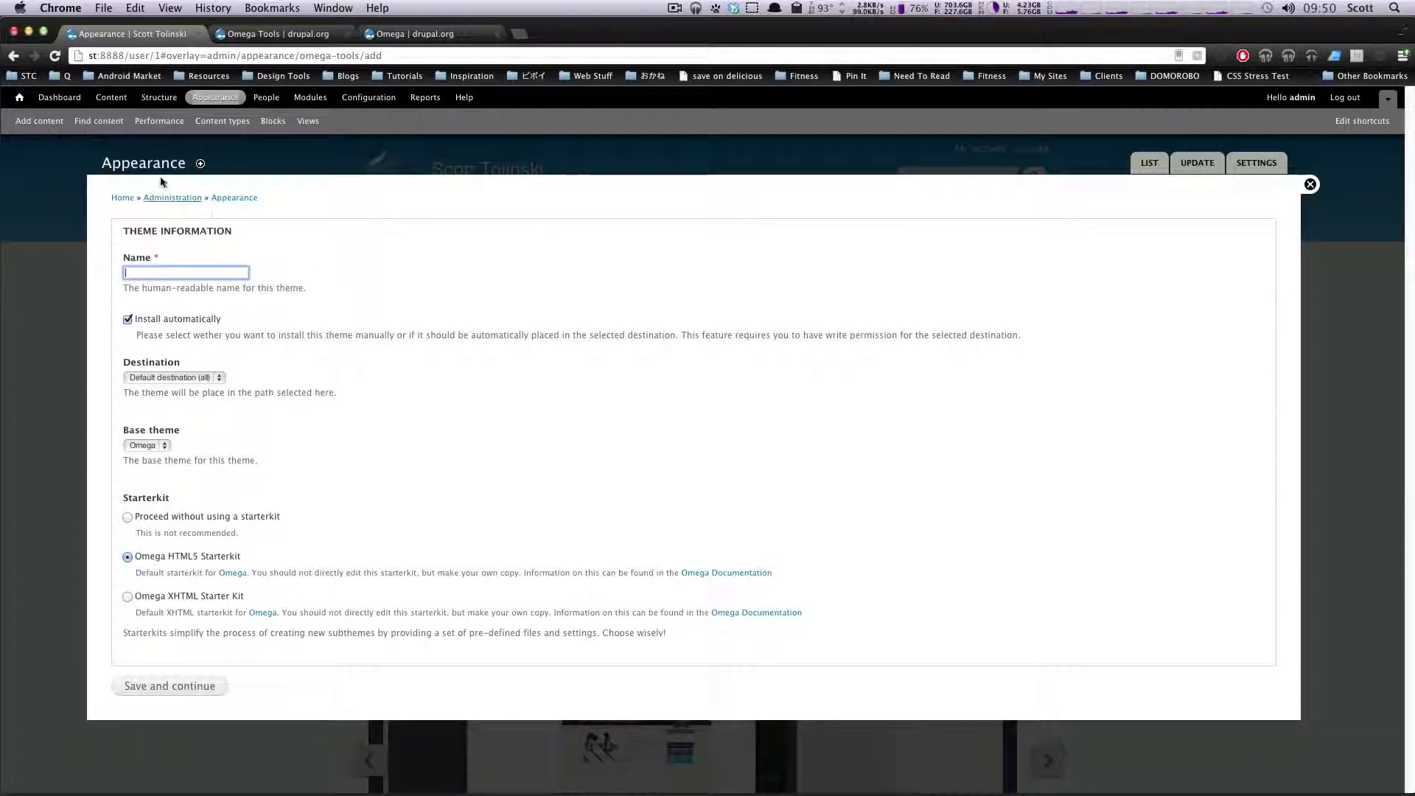
{"action": "left_click", "coordinate": [222, 273]}
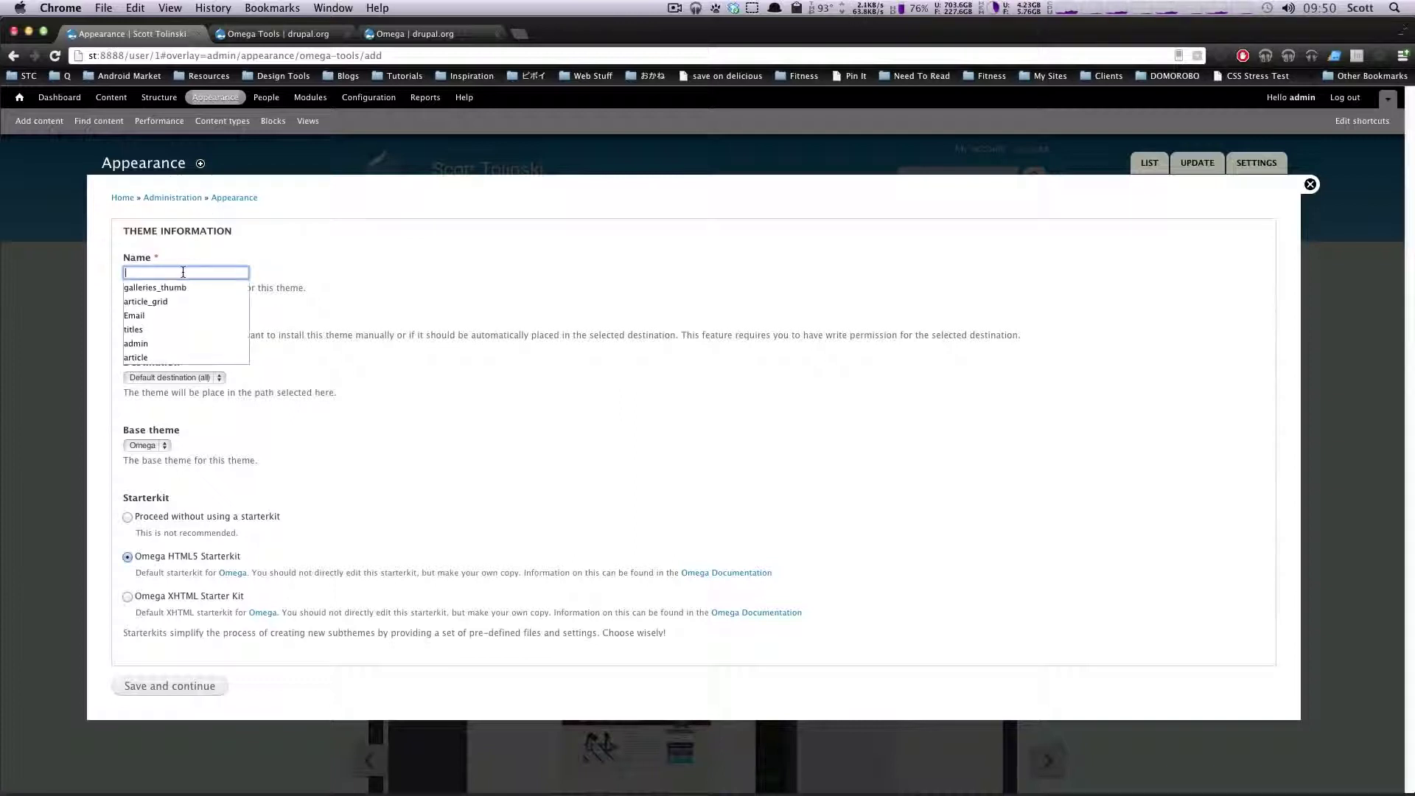
{"action": "key", "text": "Escape"}
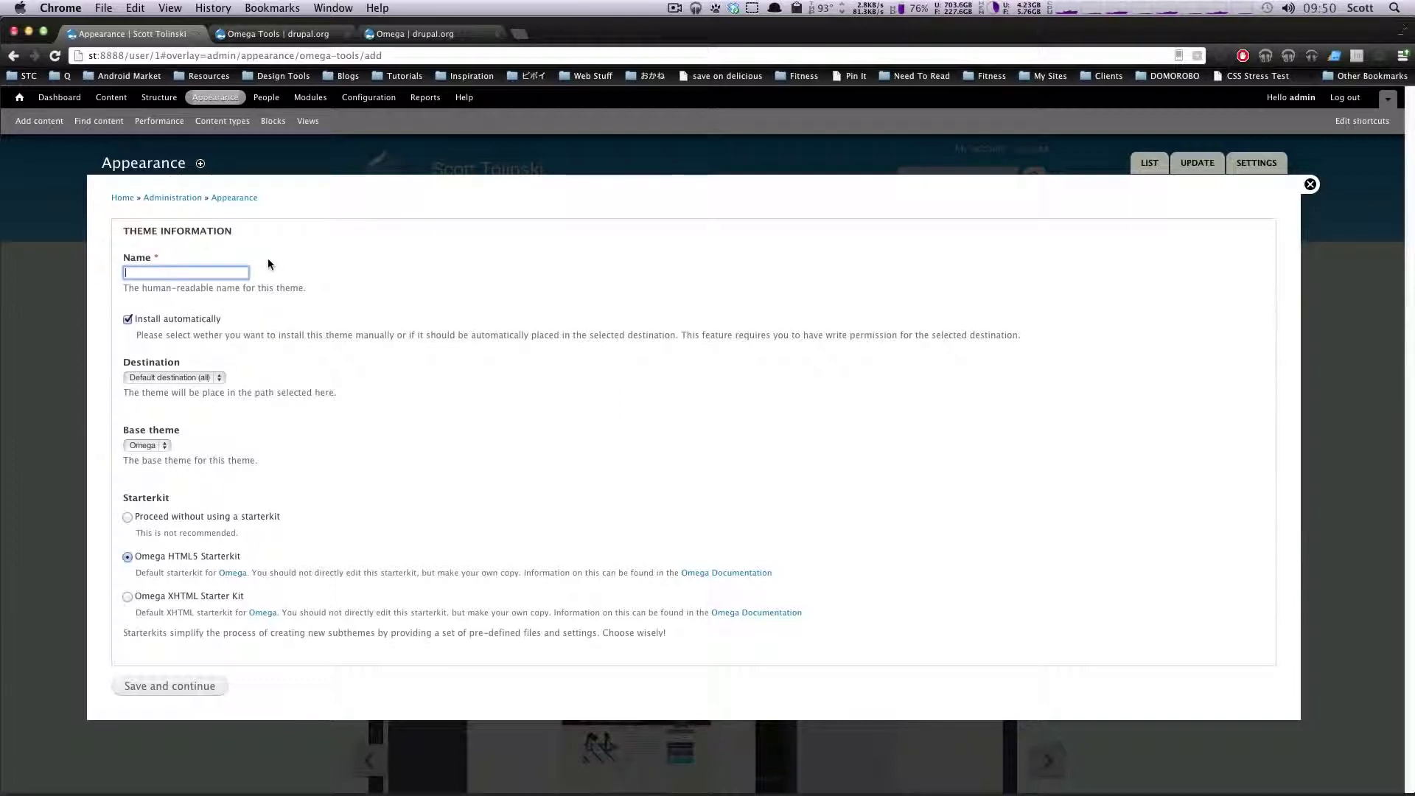
{"action": "type", "text": "LEve"}
{"action": "key", "text": "BackSpace"}
{"action": "key", "text": "BackSpace"}
{"action": "key", "text": "BackSpace"}
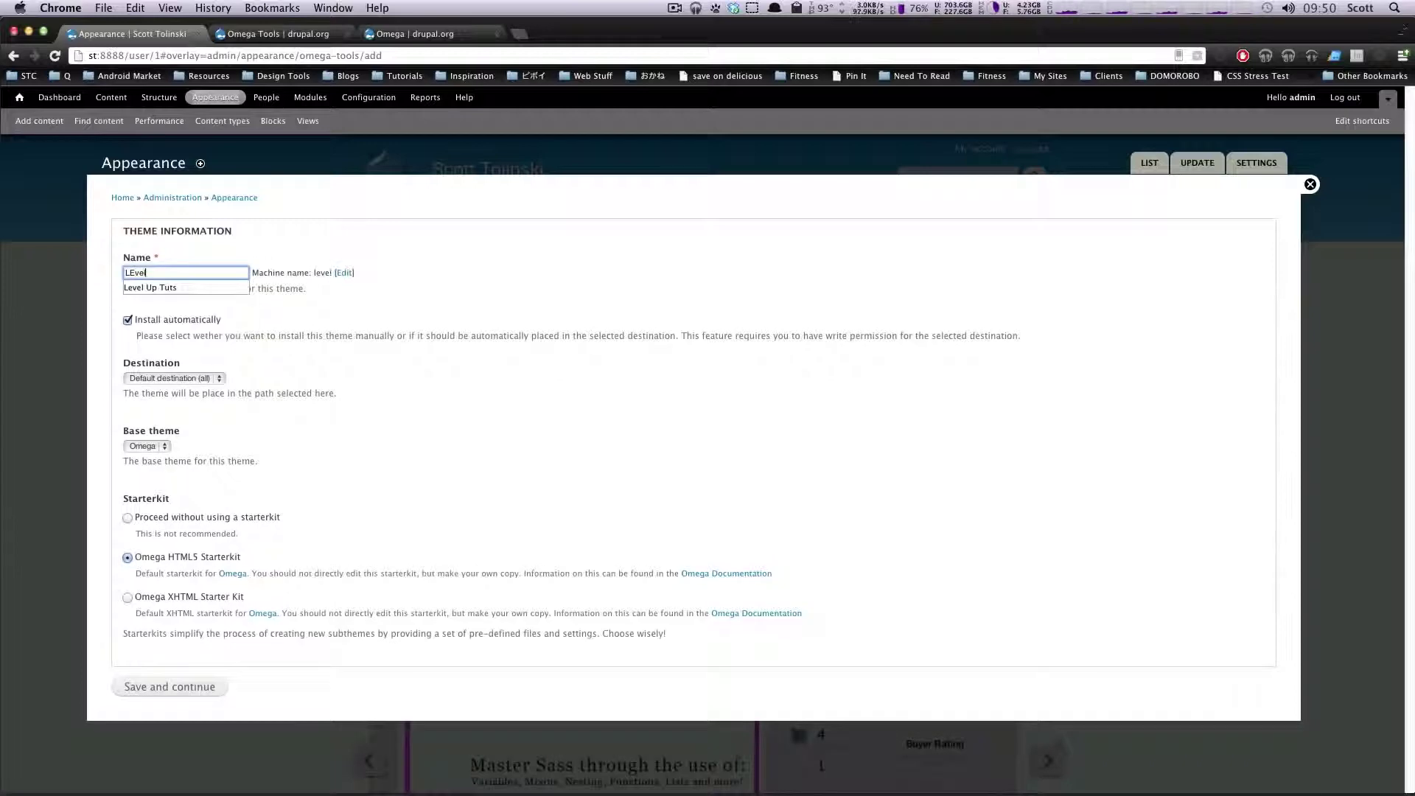
{"action": "type", "text": "evel Up Theme"}
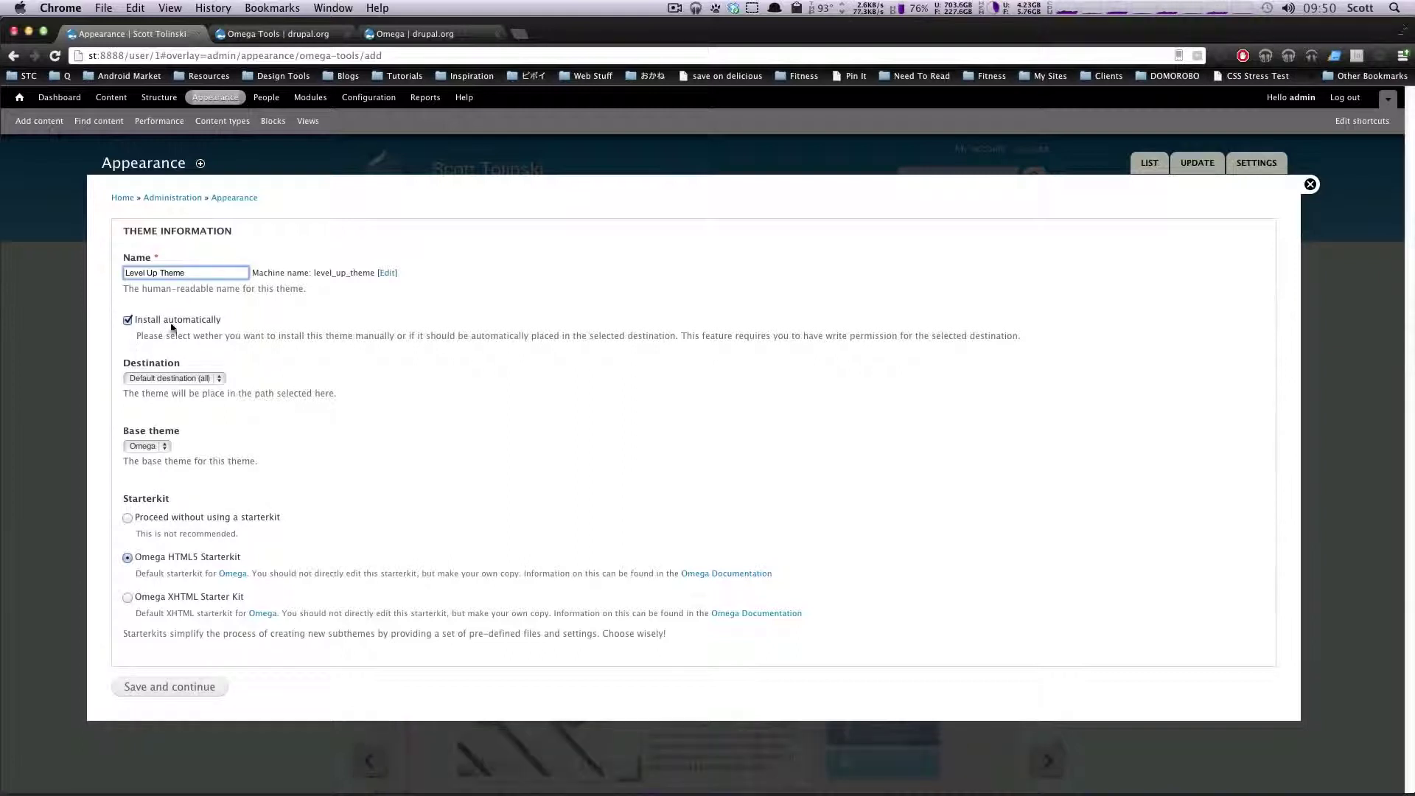
Choose Default destination (all) as the subtheme's destination and Omega as its base theme, keeping automatic installation on
{"action": "left_click_drag", "start_coordinate": [178, 337], "coordinate": [601, 337]}
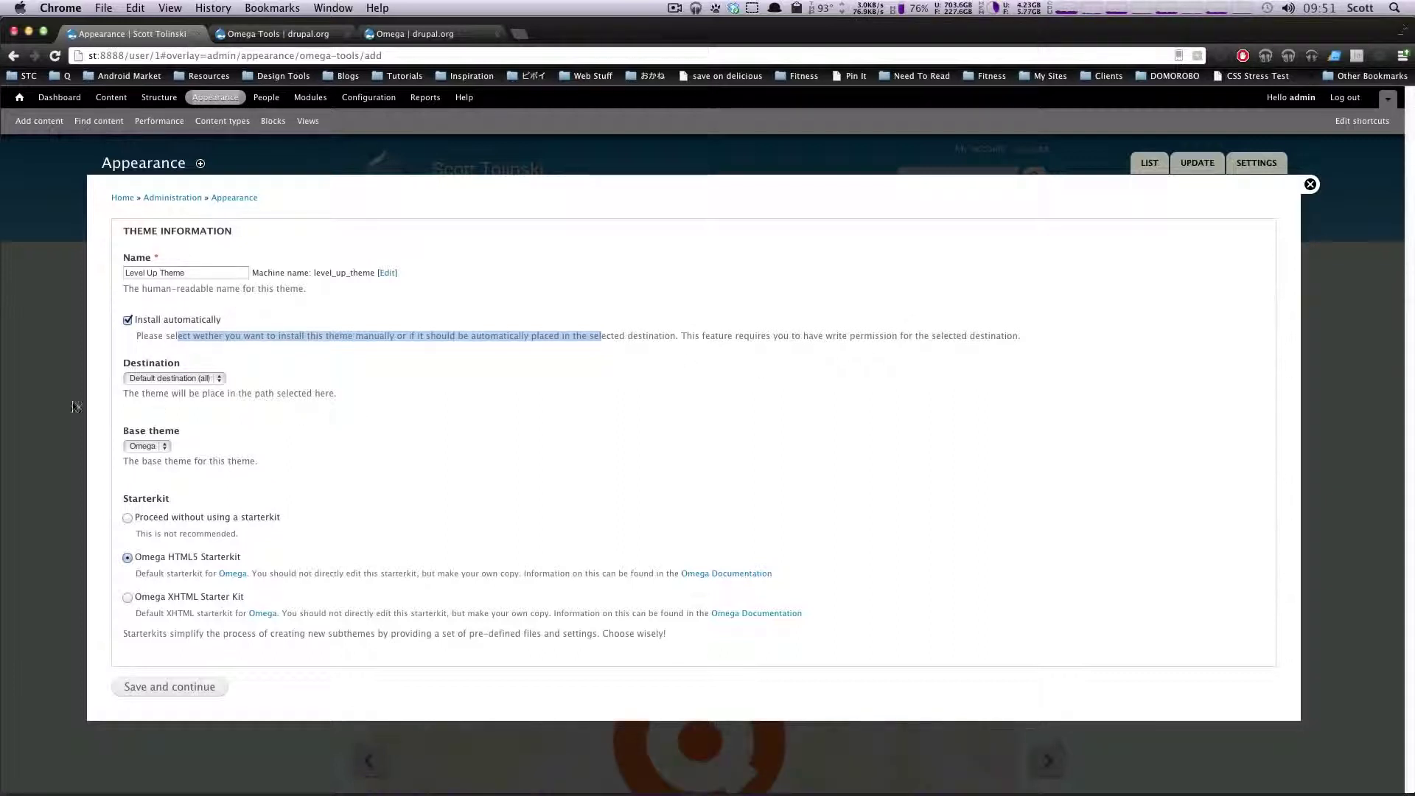
{"action": "left_click", "coordinate": [167, 379]}
{"action": "left_click", "coordinate": [200, 378]}
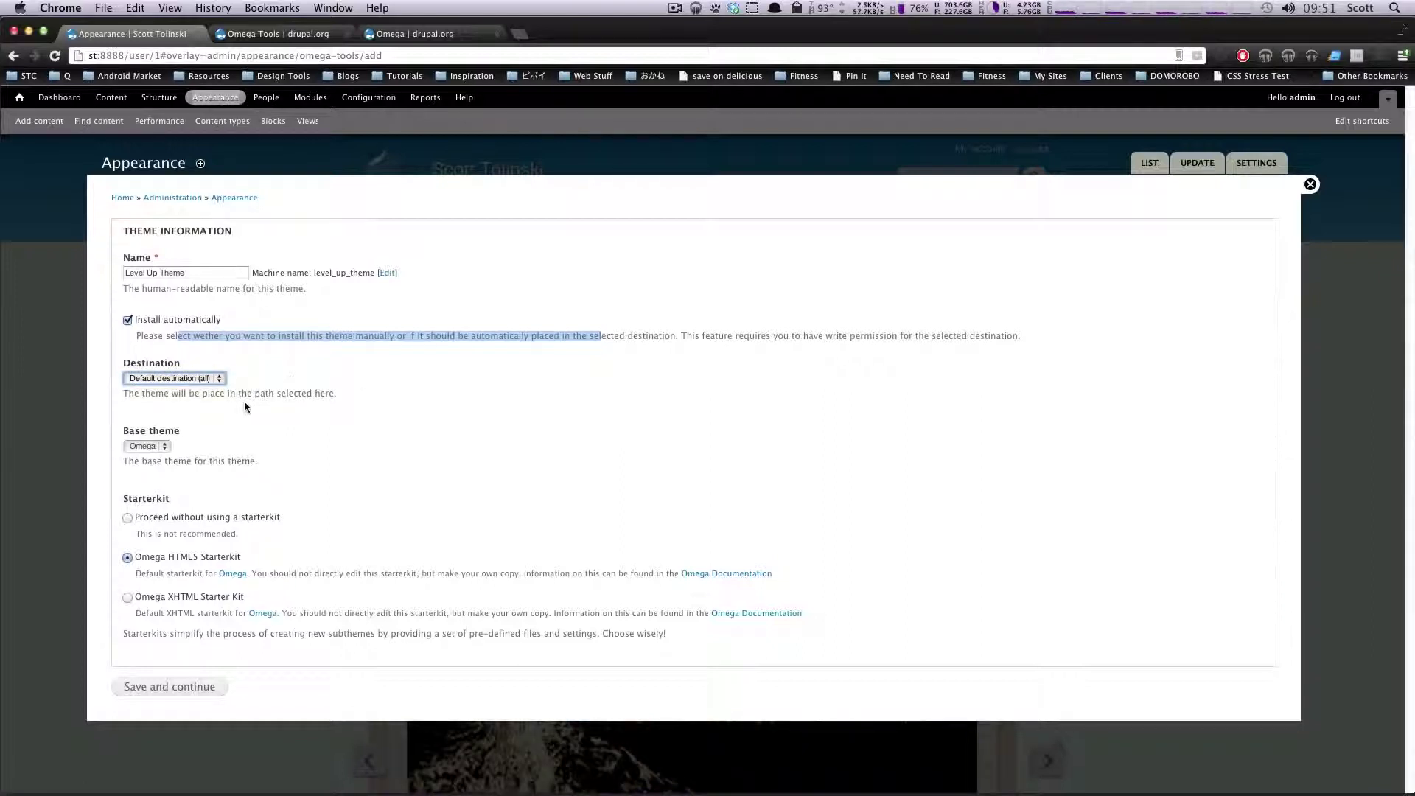
{"action": "left_click", "coordinate": [177, 451]}
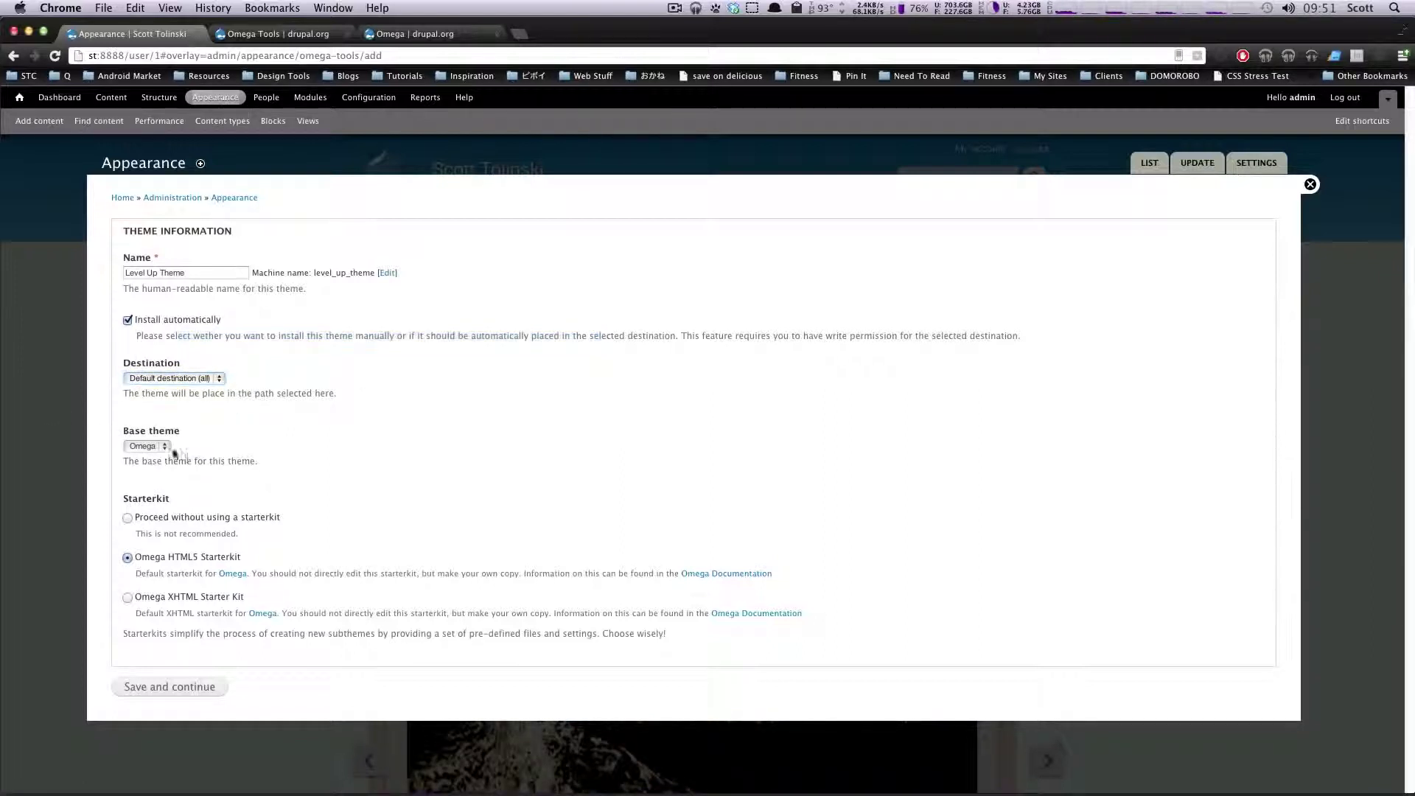
{"action": "left_click_drag", "start_coordinate": [127, 430], "coordinate": [172, 432]}
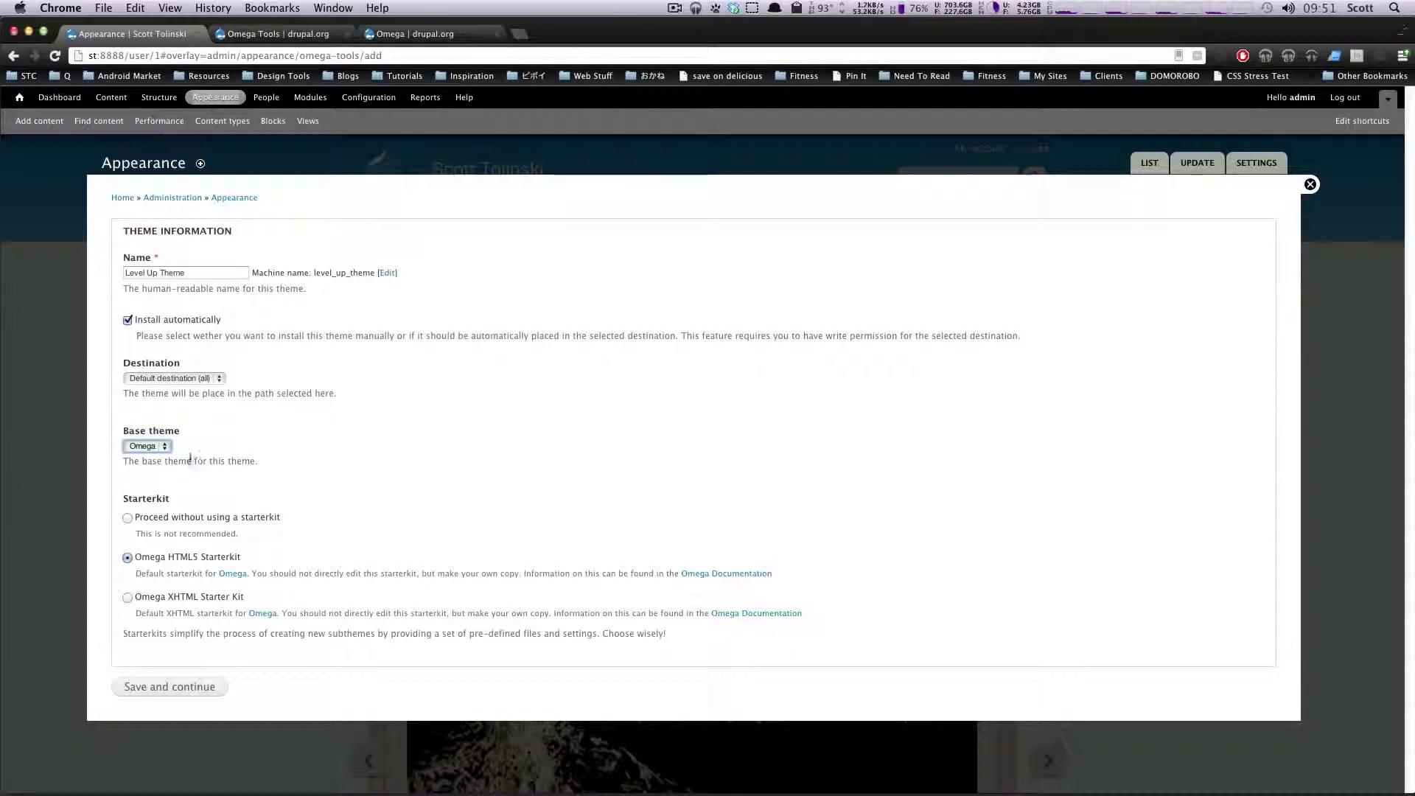
{"action": "left_click", "coordinate": [162, 447]}
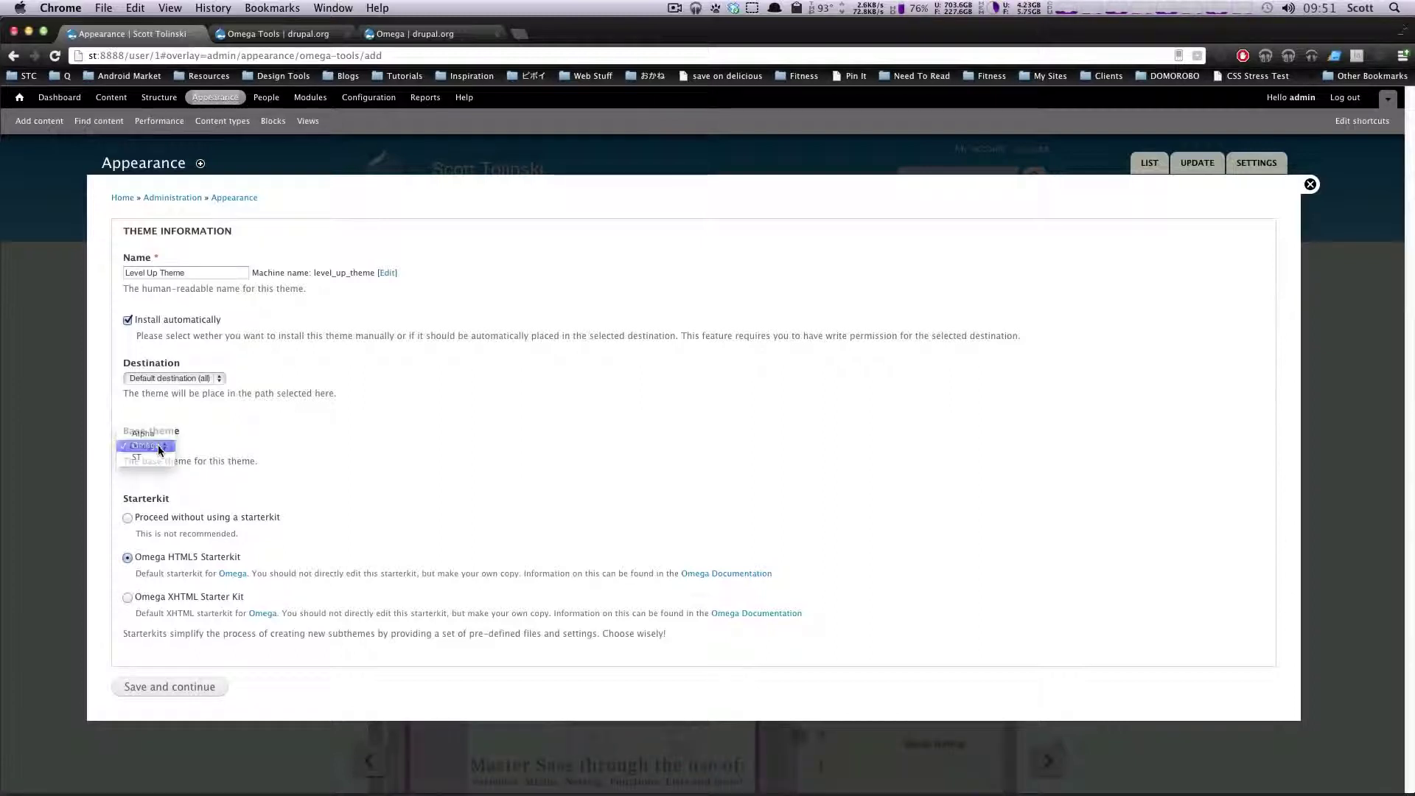
{"action": "left_click", "coordinate": [153, 446]}
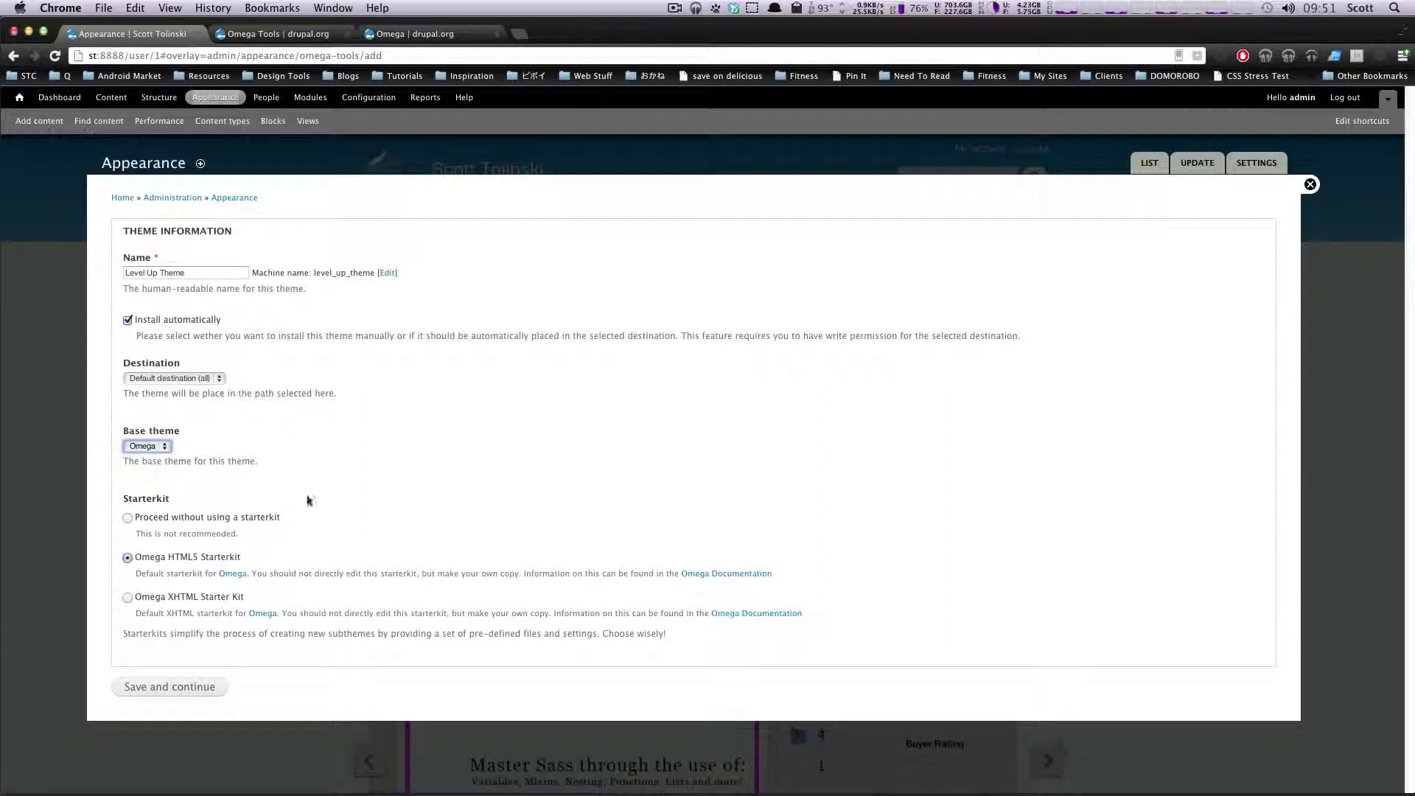
Create the subtheme using the Omega HTML5 Starterkit and continue to its configuration
{"action": "double_click", "coordinate": [148, 500]}
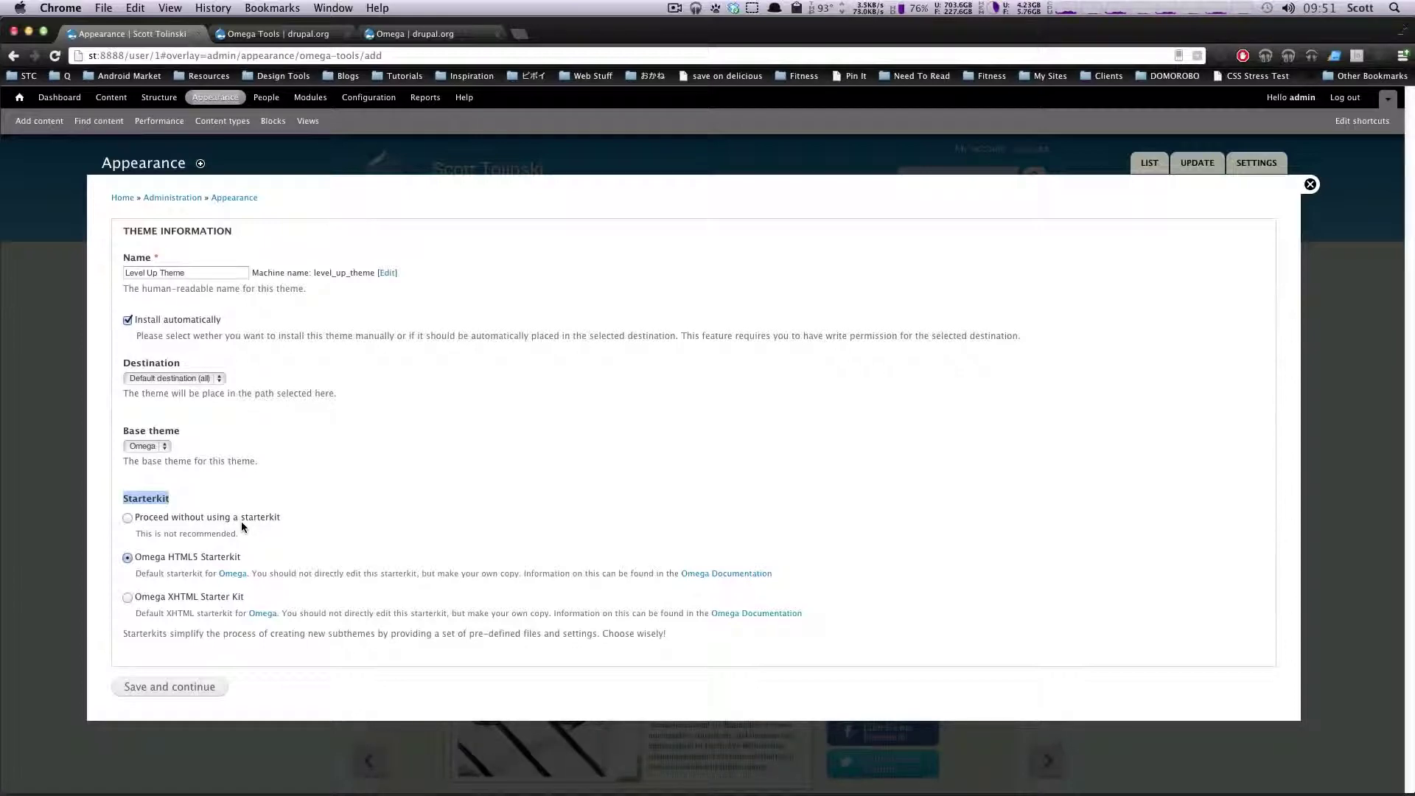
{"action": "double_click", "coordinate": [182, 558]}
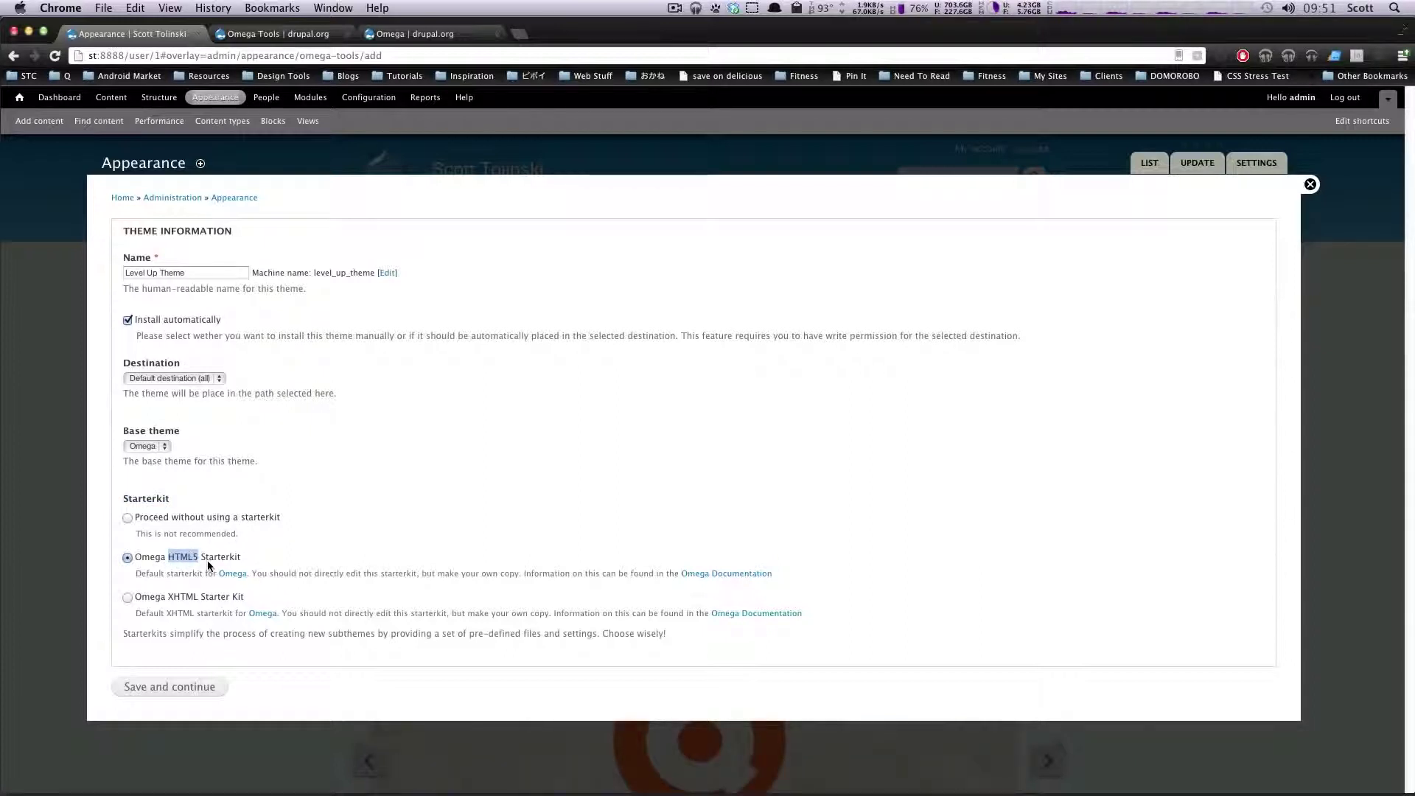
{"action": "left_click_drag", "start_coordinate": [329, 572], "coordinate": [622, 576]}
{"action": "left_click", "coordinate": [569, 542]}
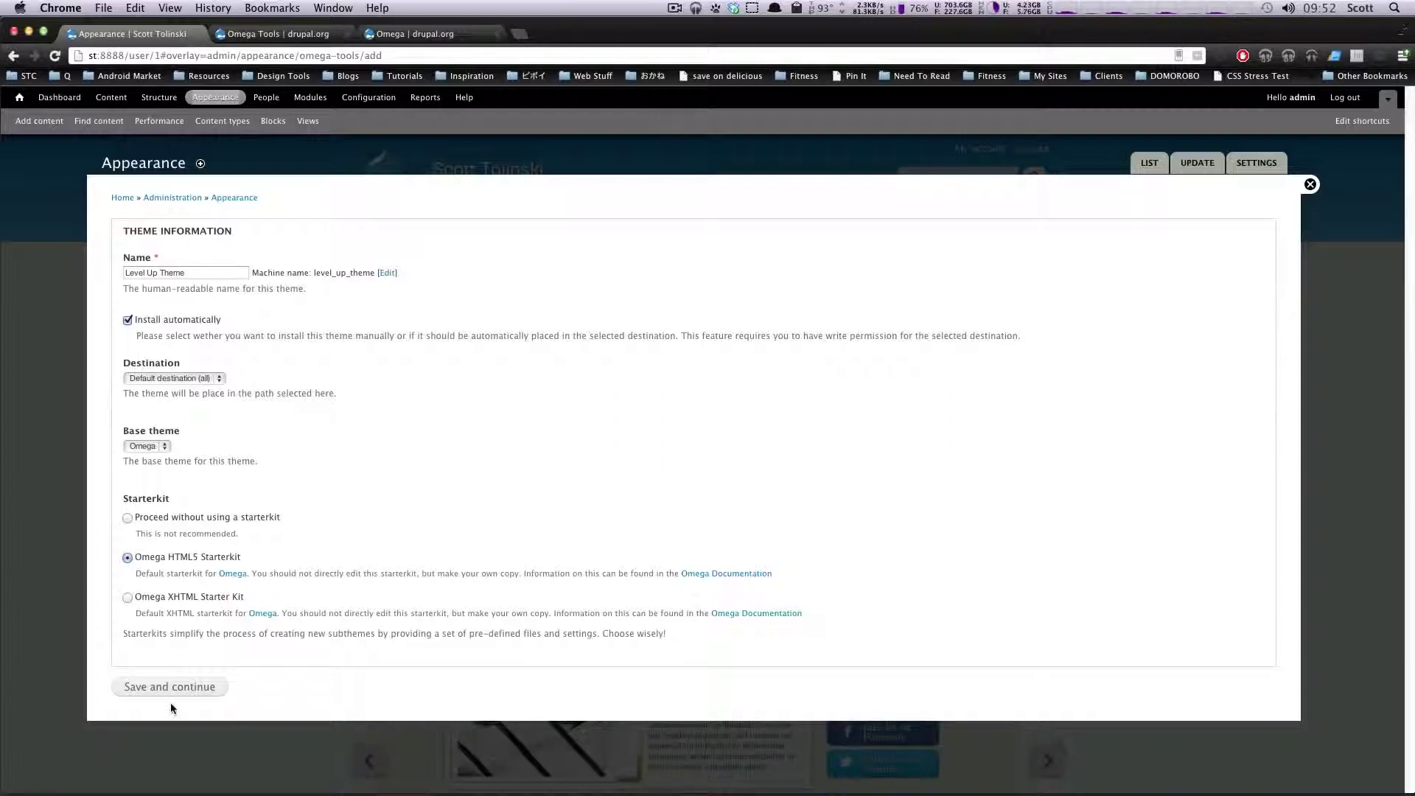
{"action": "left_click", "coordinate": [206, 691]}
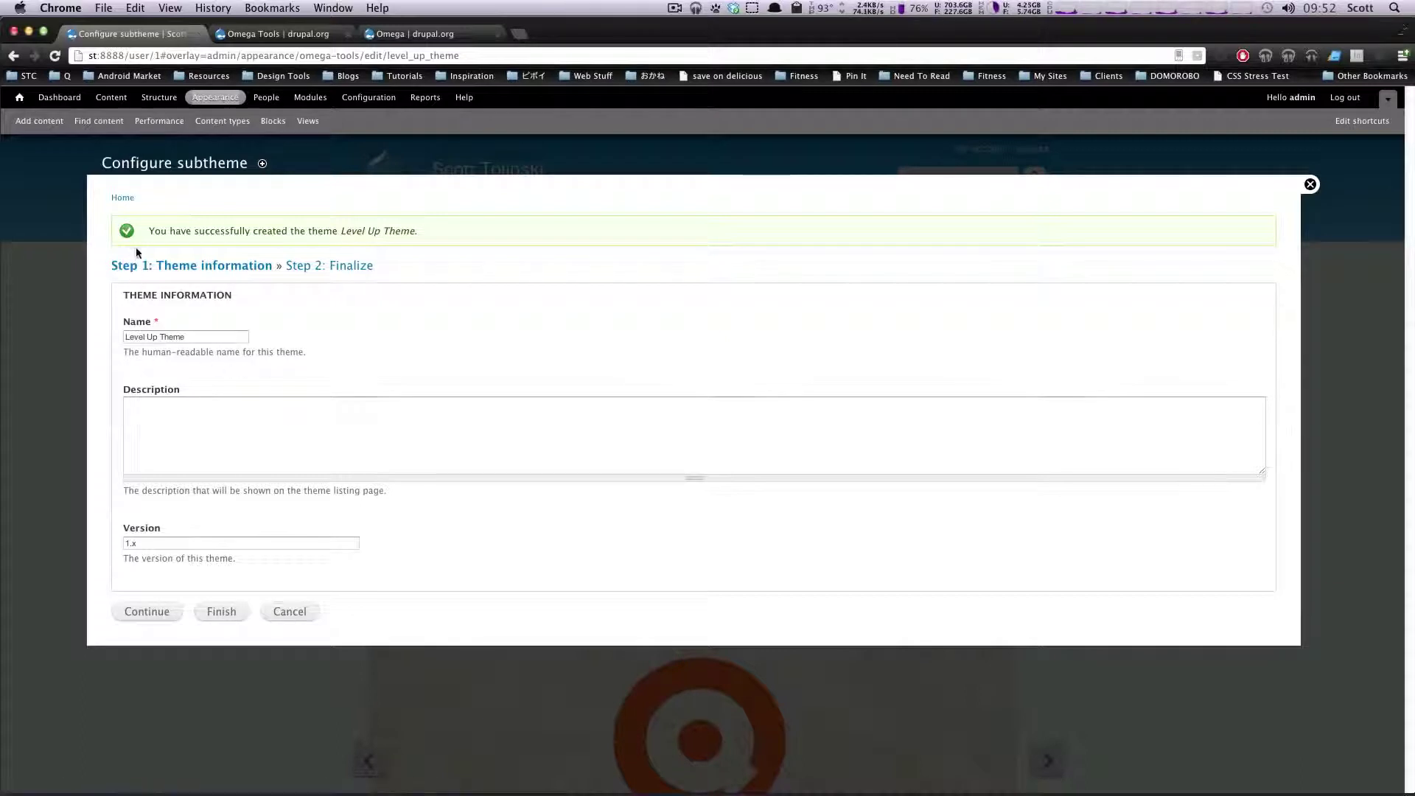
Enter "The theme for Level Up Tuts" as the subtheme's description, keep version 1.x, and continue to the Finalize step
{"action": "left_click_drag", "start_coordinate": [231, 230], "coordinate": [454, 243]}
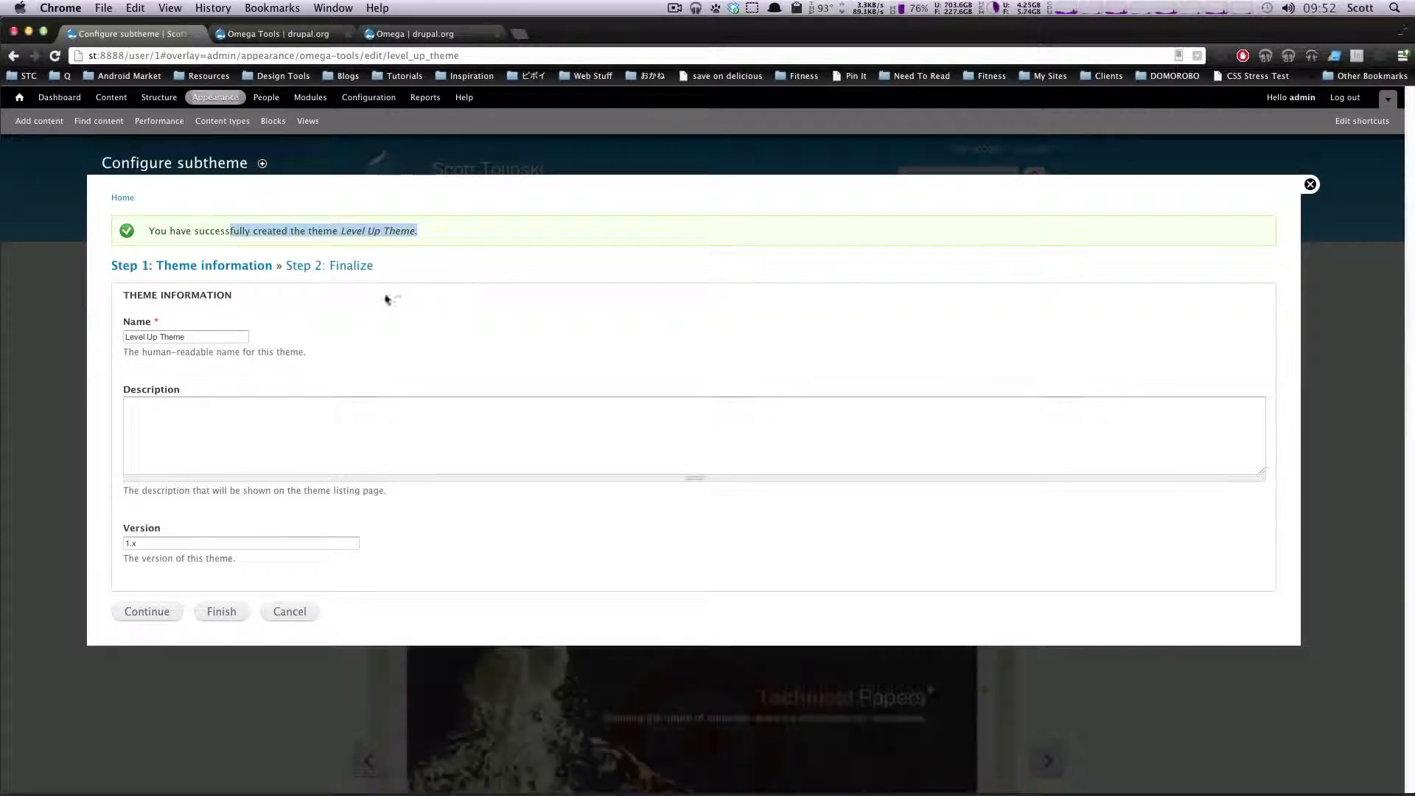
{"action": "left_click", "coordinate": [286, 407]}
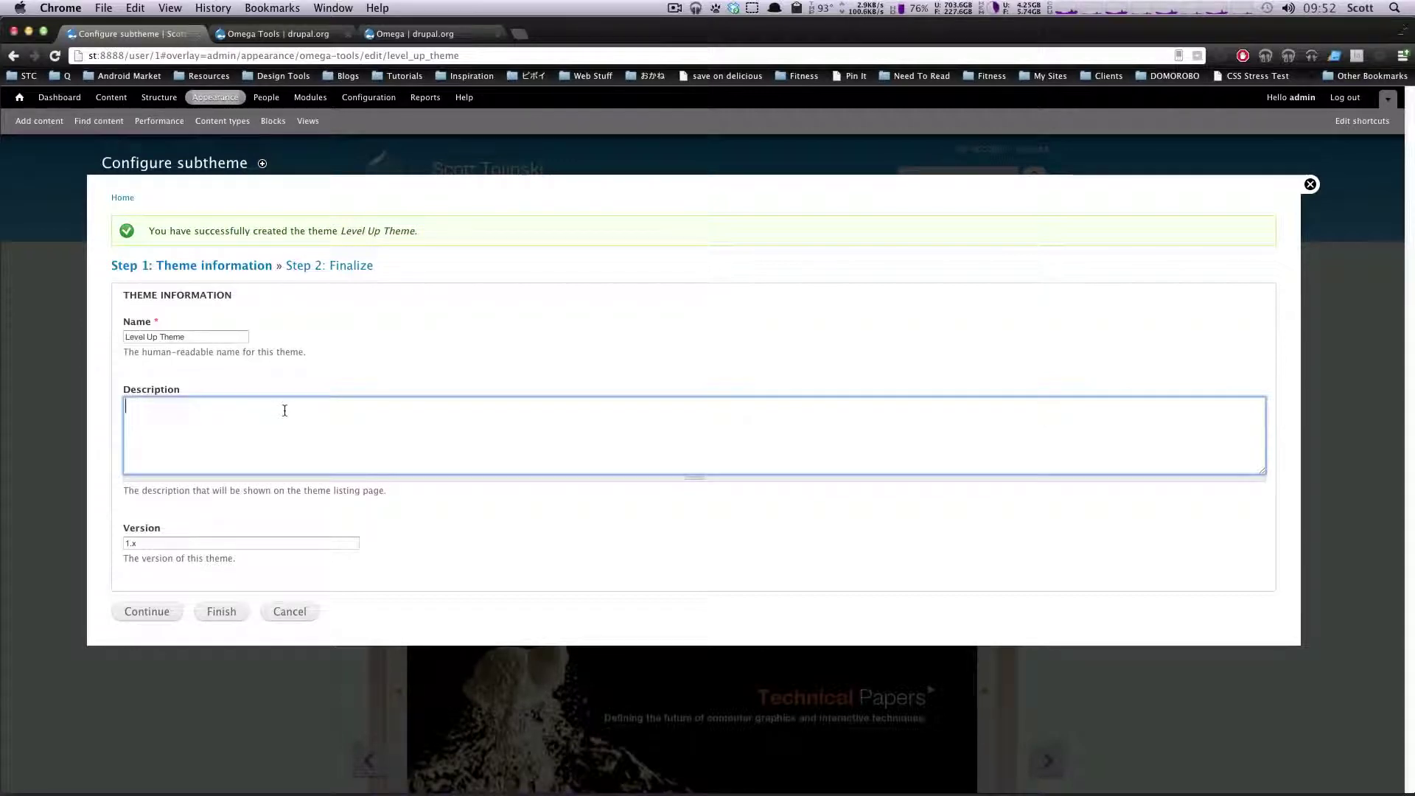
{"action": "type", "text": "The theme for levelu"}
{"action": "key", "text": "BackSpace"}
{"action": "key", "text": "BackSpace"}
{"action": "key", "text": "BackSpace"}
{"action": "key", "text": "BackSpace"}
{"action": "type", "text": "Level Up Tuts"}
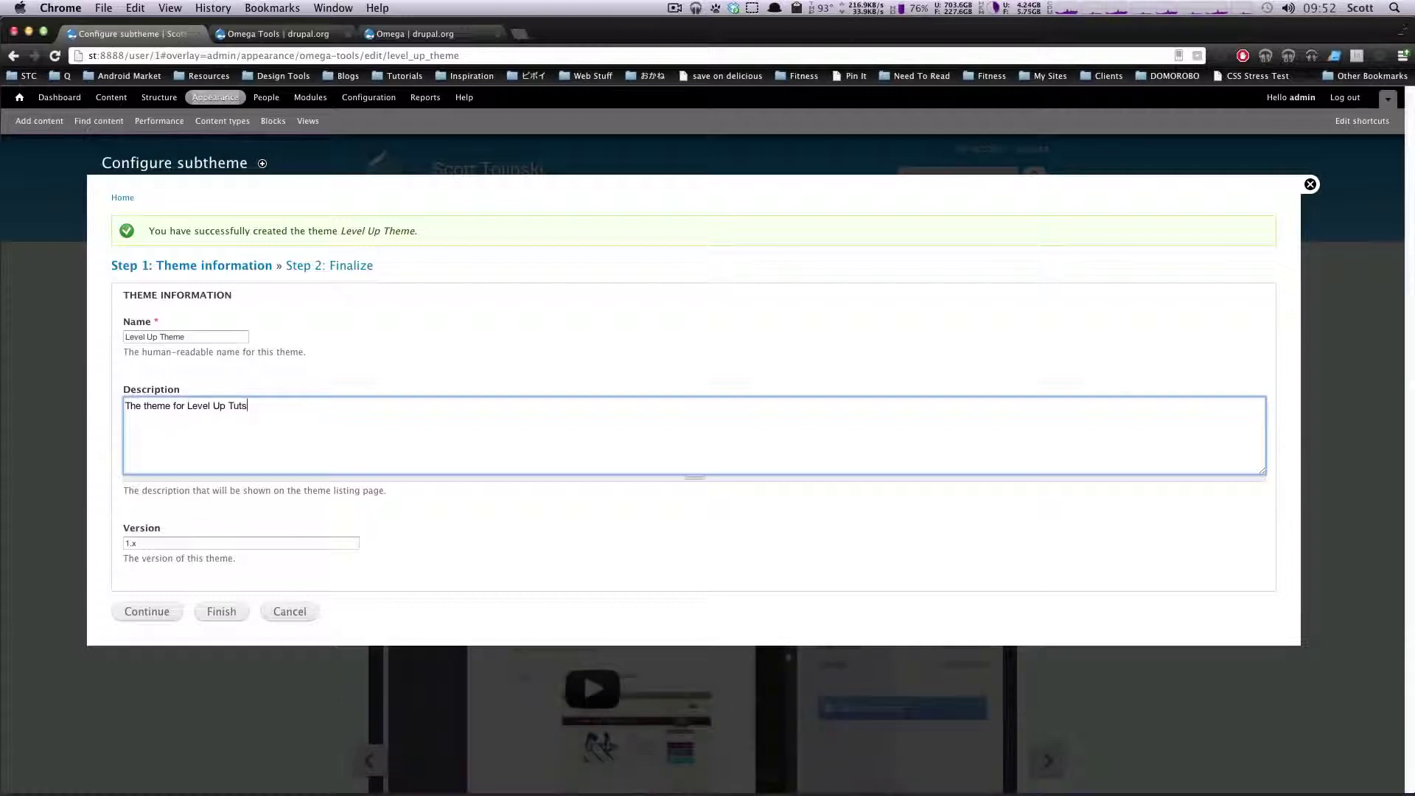
{"action": "key", "text": "Tab"}
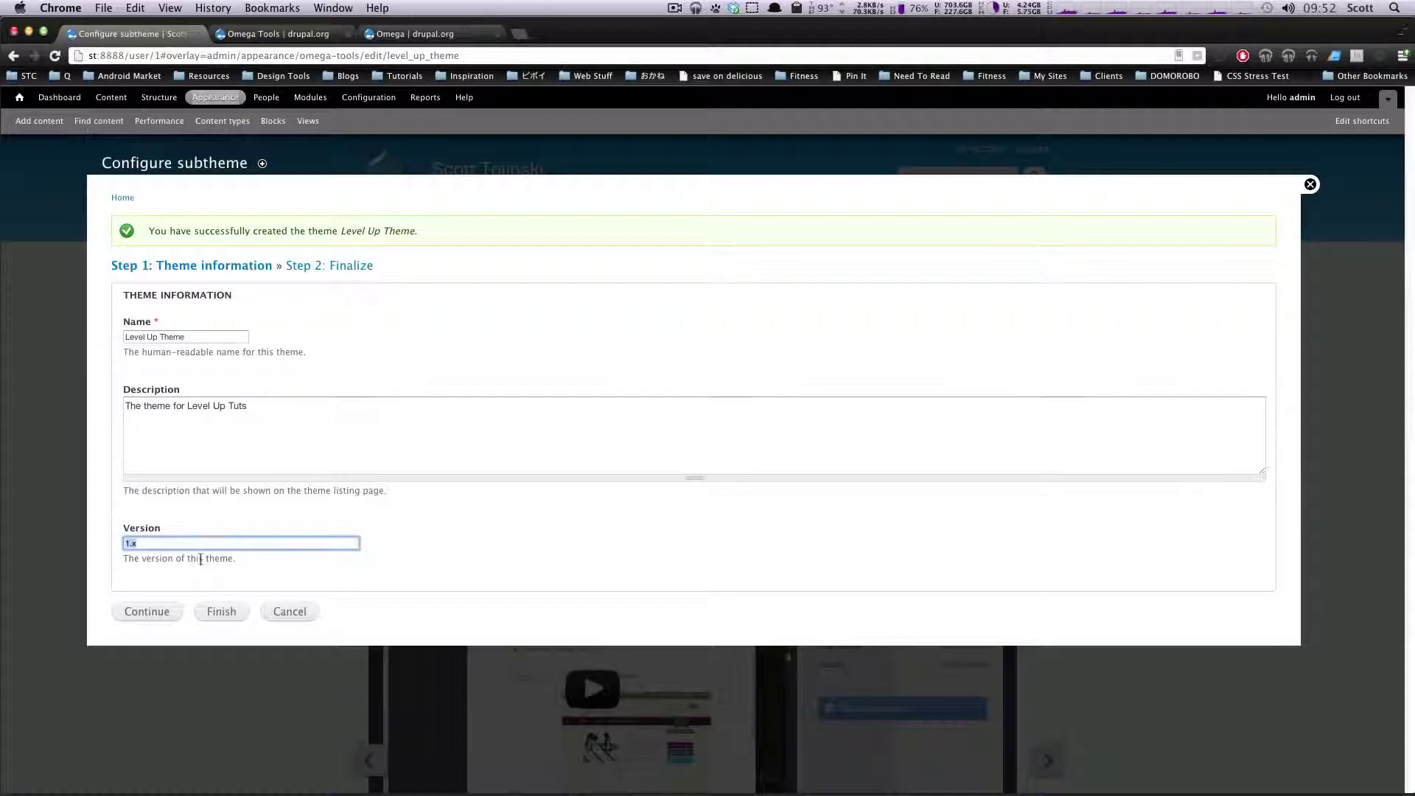
{"action": "left_click", "coordinate": [171, 614]}
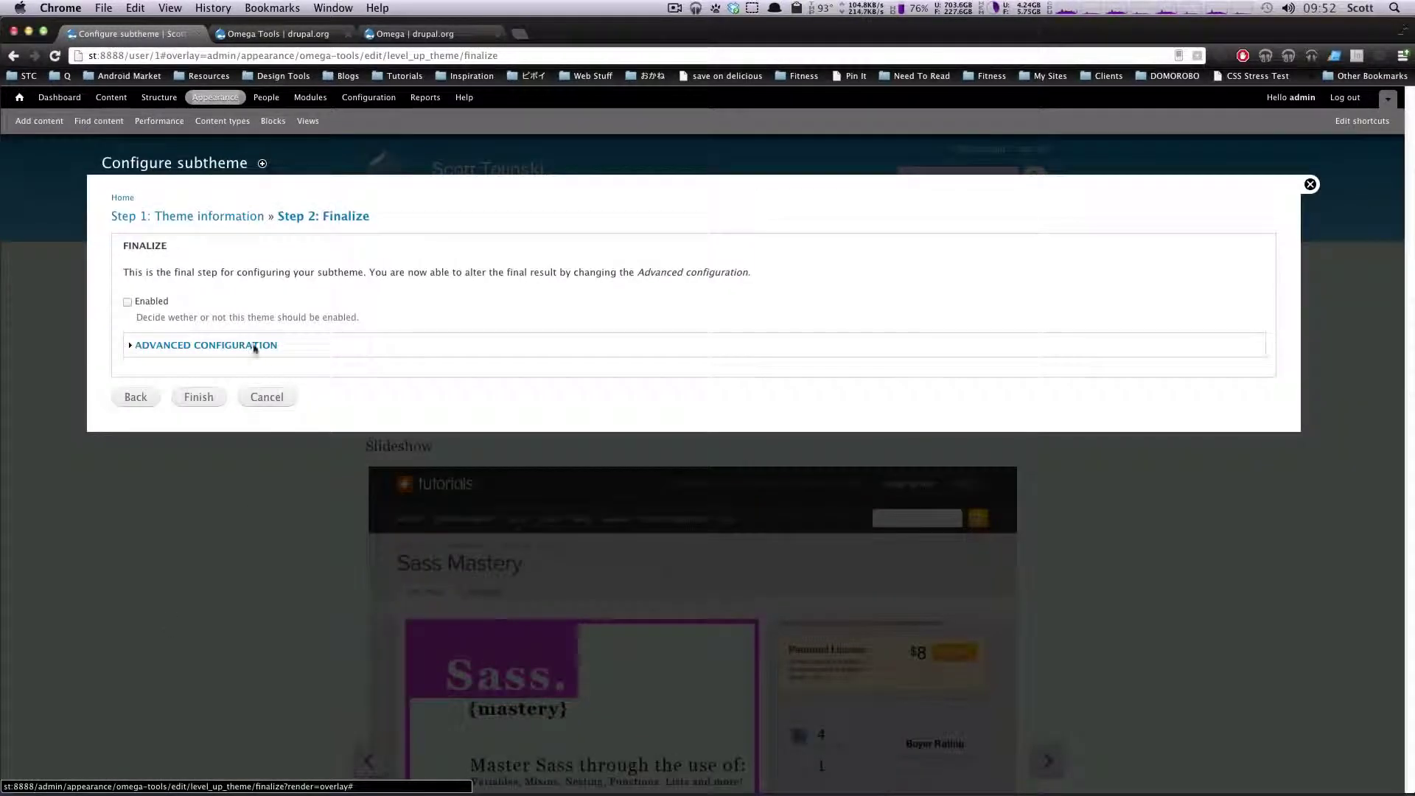
Expand the advanced configuration, then enable the subtheme and make it the default theme
{"action": "left_click_drag", "start_coordinate": [135, 272], "coordinate": [536, 272]}
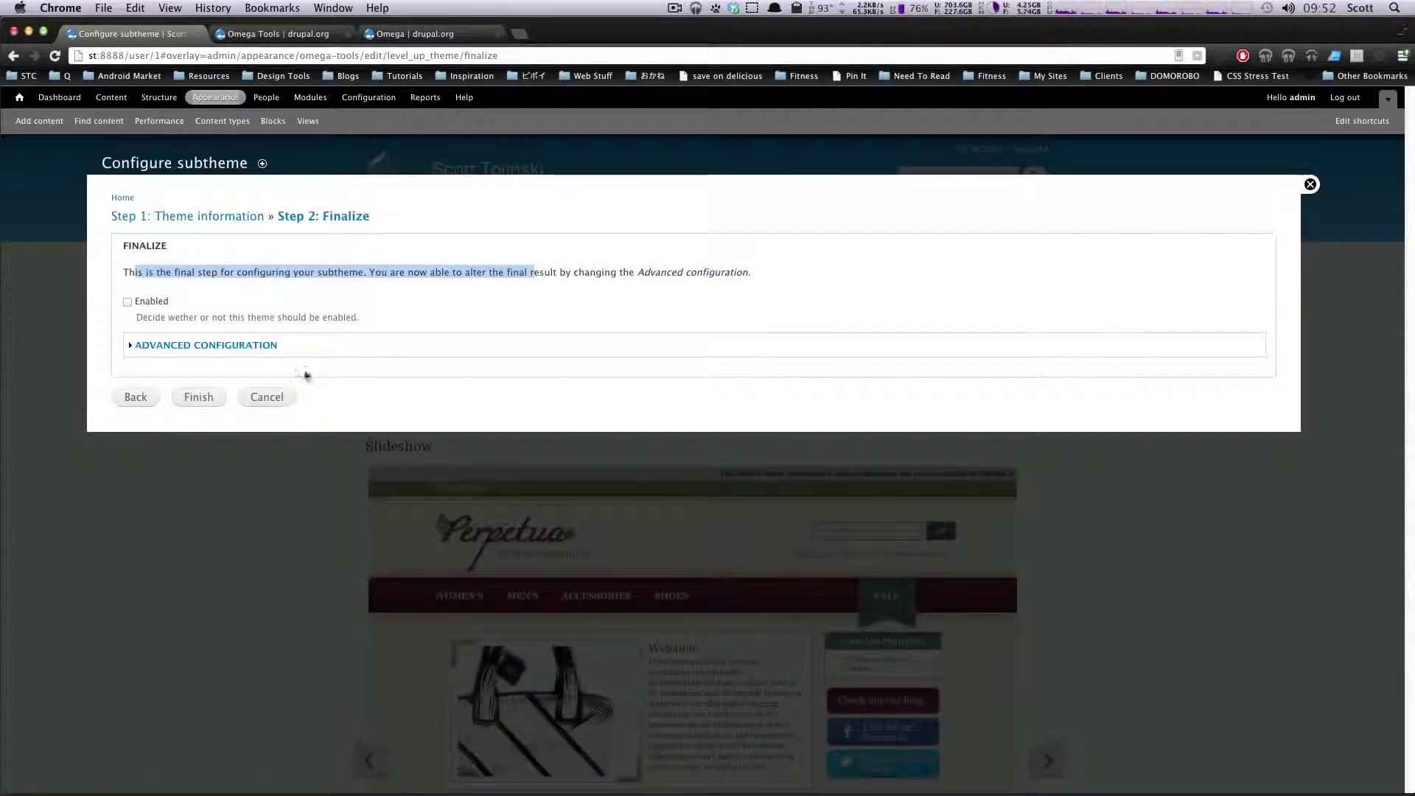
{"action": "left_click", "coordinate": [252, 340]}
{"action": "left_click", "coordinate": [252, 343]}
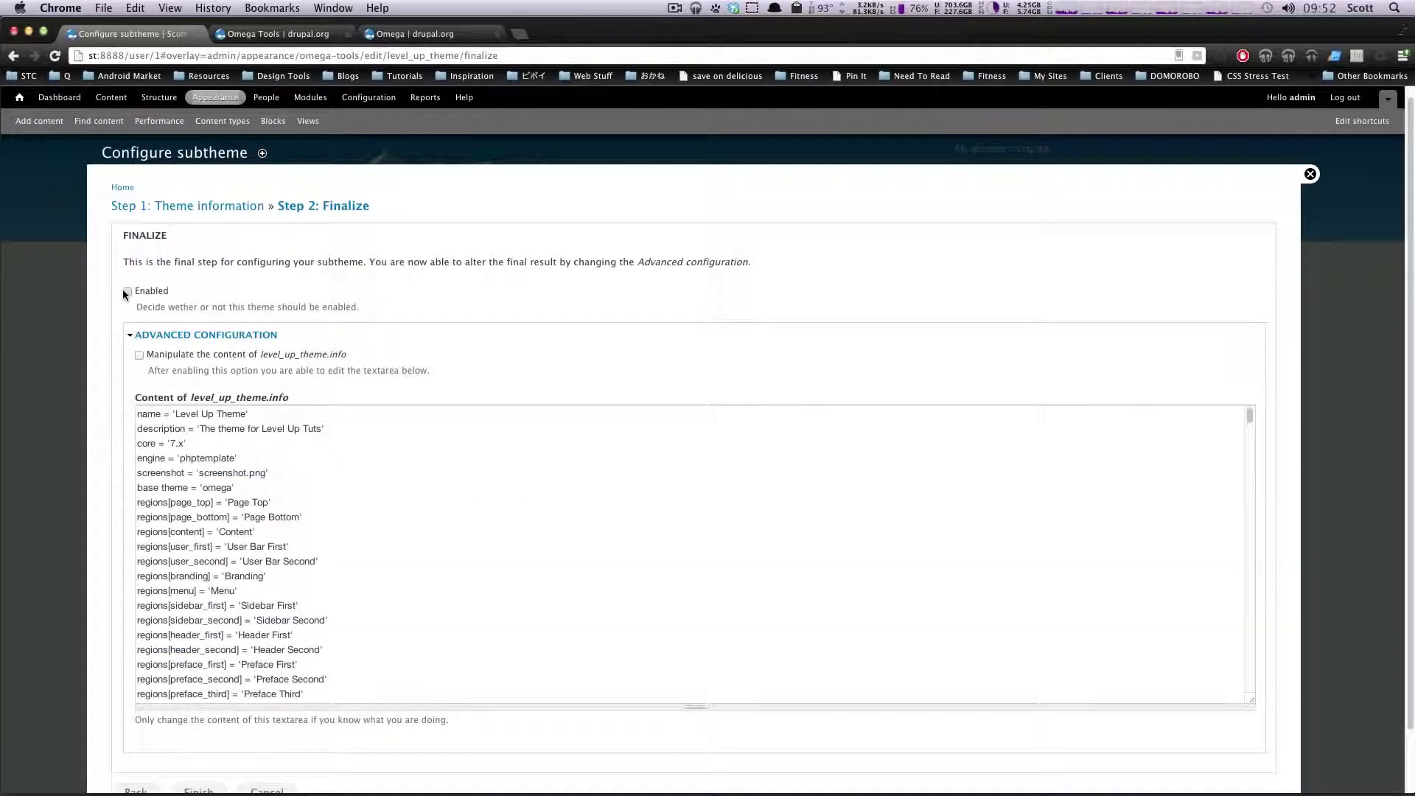
{"action": "left_click", "coordinate": [125, 292]}
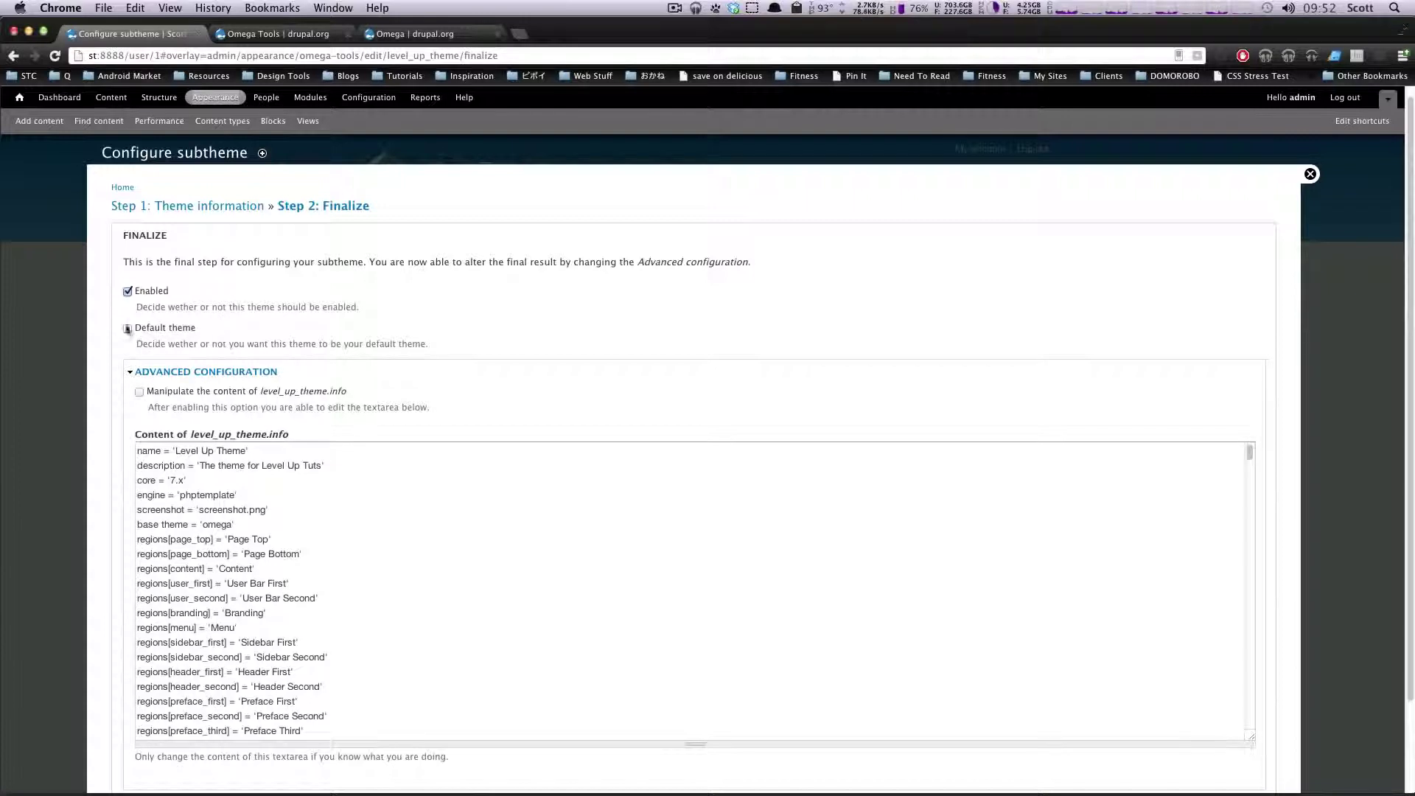
{"action": "left_click", "coordinate": [127, 328]}
Examine the regions, zones and settings in the content of level_up_theme.info, then collapse the advanced configuration
{"action": "scroll", "coordinate": [315, 391], "scroll_direction": "down", "scroll_amount": 1}
{"action": "scroll", "coordinate": [348, 542], "scroll_direction": "down", "scroll_amount": 2}
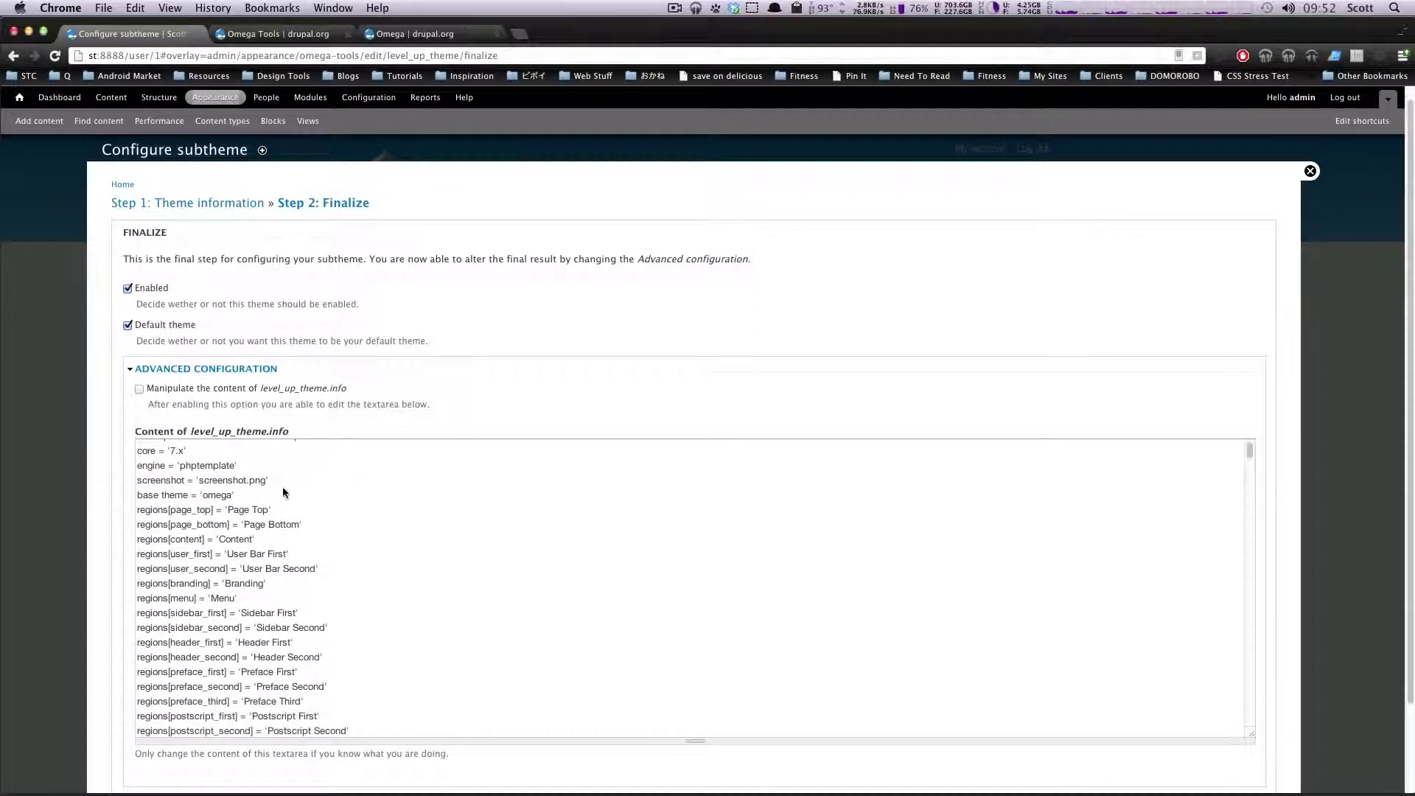
{"action": "scroll", "coordinate": [281, 487], "scroll_direction": "up", "scroll_amount": 3}
{"action": "left_click_drag", "start_coordinate": [281, 401], "coordinate": [363, 399]}
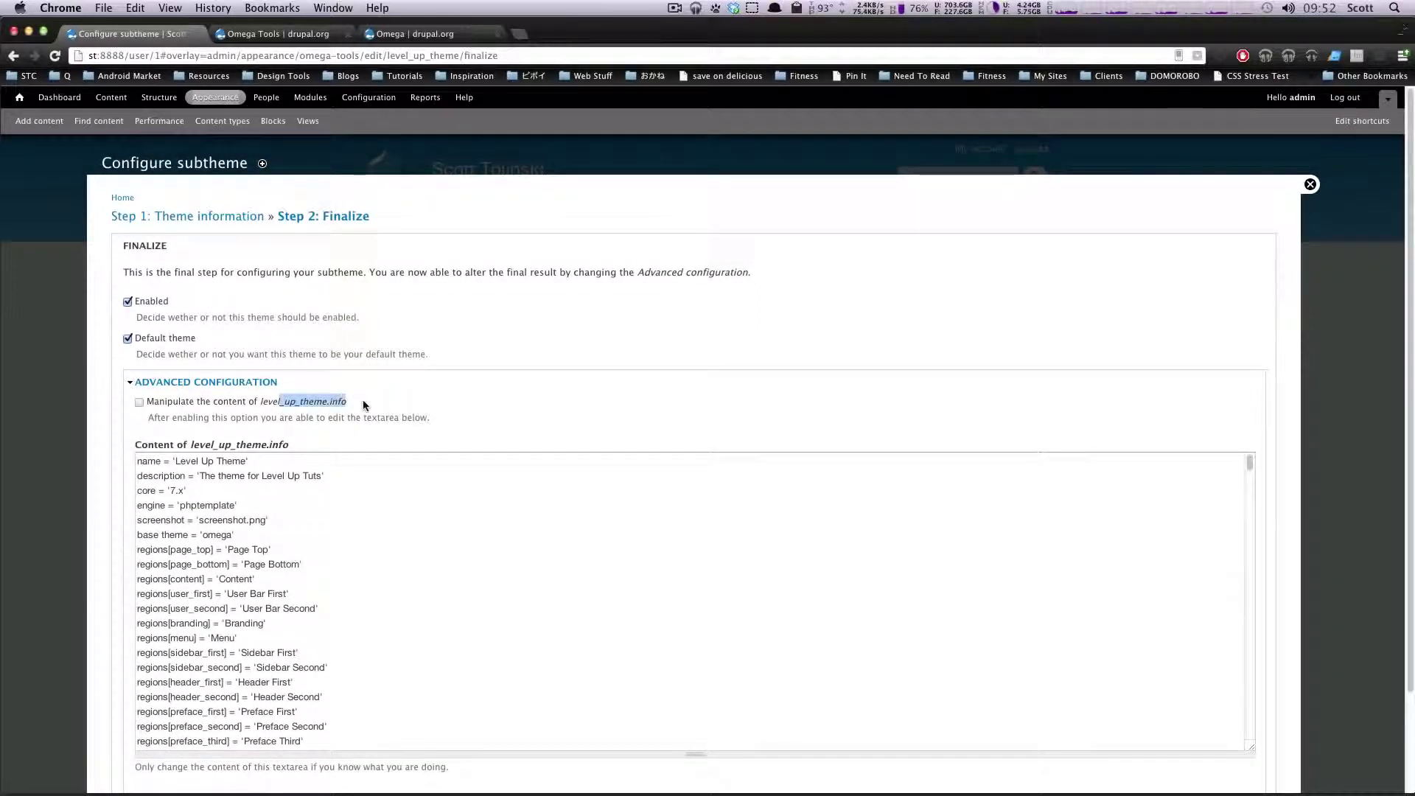
{"action": "left_click", "coordinate": [359, 400]}
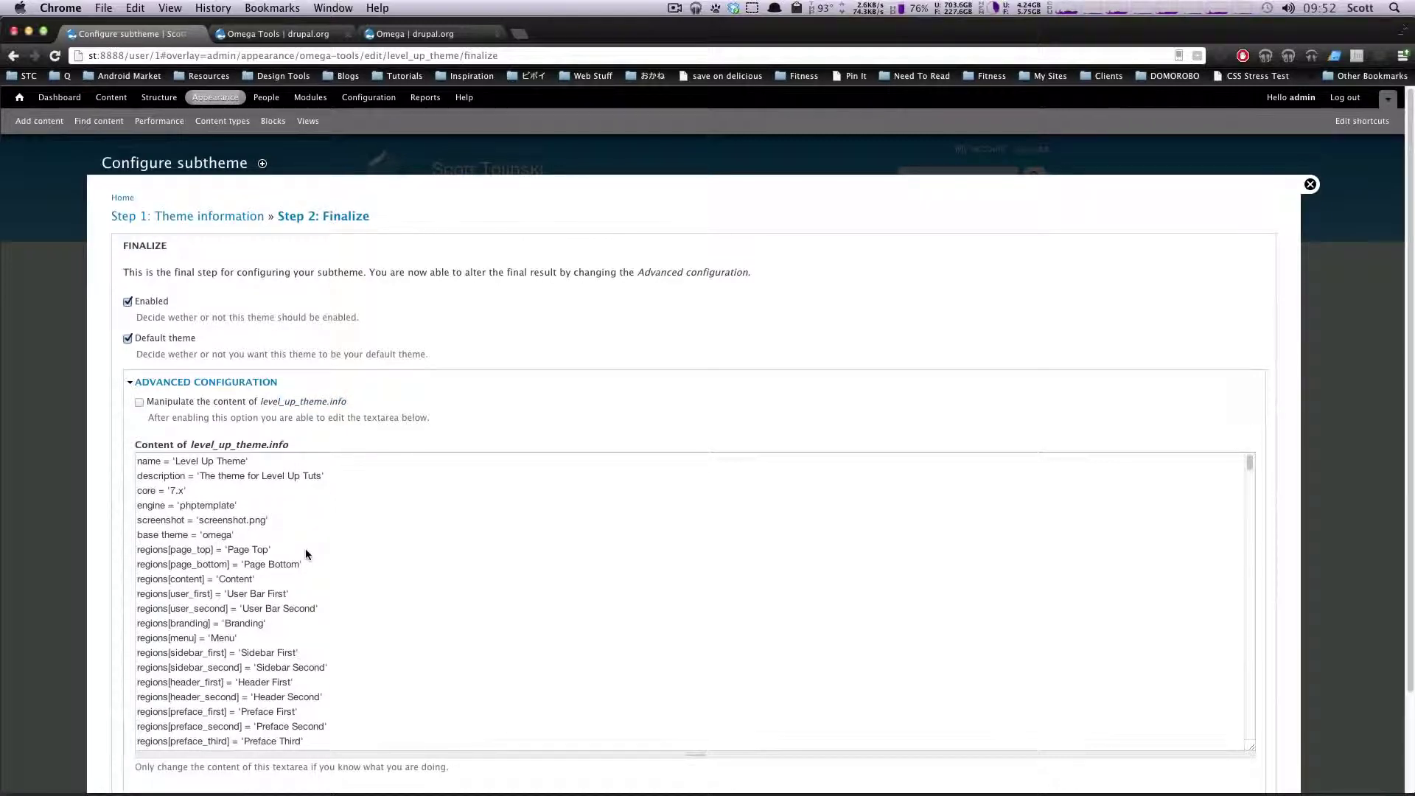
{"action": "scroll", "coordinate": [357, 547], "scroll_direction": "down", "scroll_amount": 5}
{"action": "scroll", "coordinate": [357, 550], "scroll_direction": "down", "scroll_amount": 10}
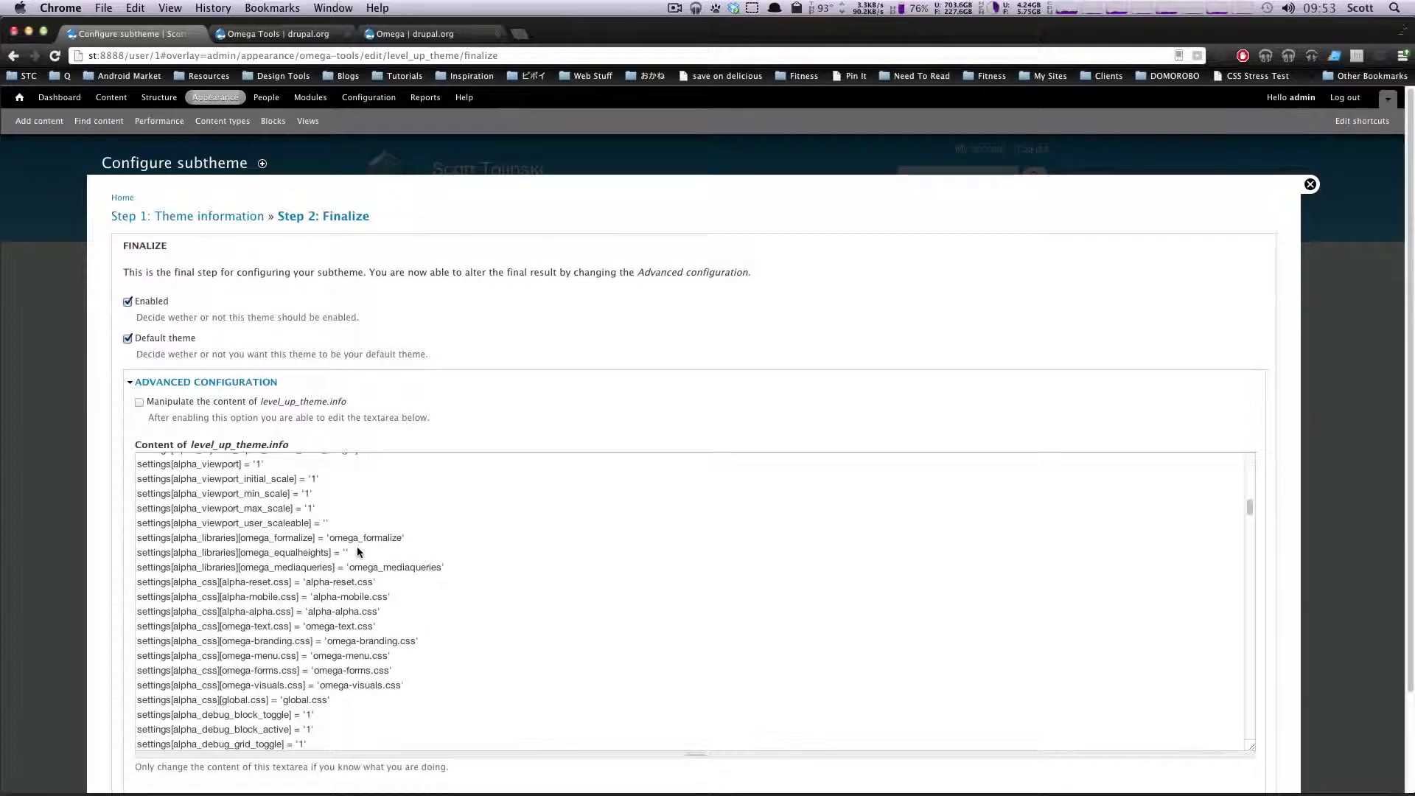
{"action": "scroll", "coordinate": [355, 546], "scroll_direction": "up", "scroll_amount": 3}
{"action": "scroll", "coordinate": [354, 551], "scroll_direction": "up", "scroll_amount": 15}
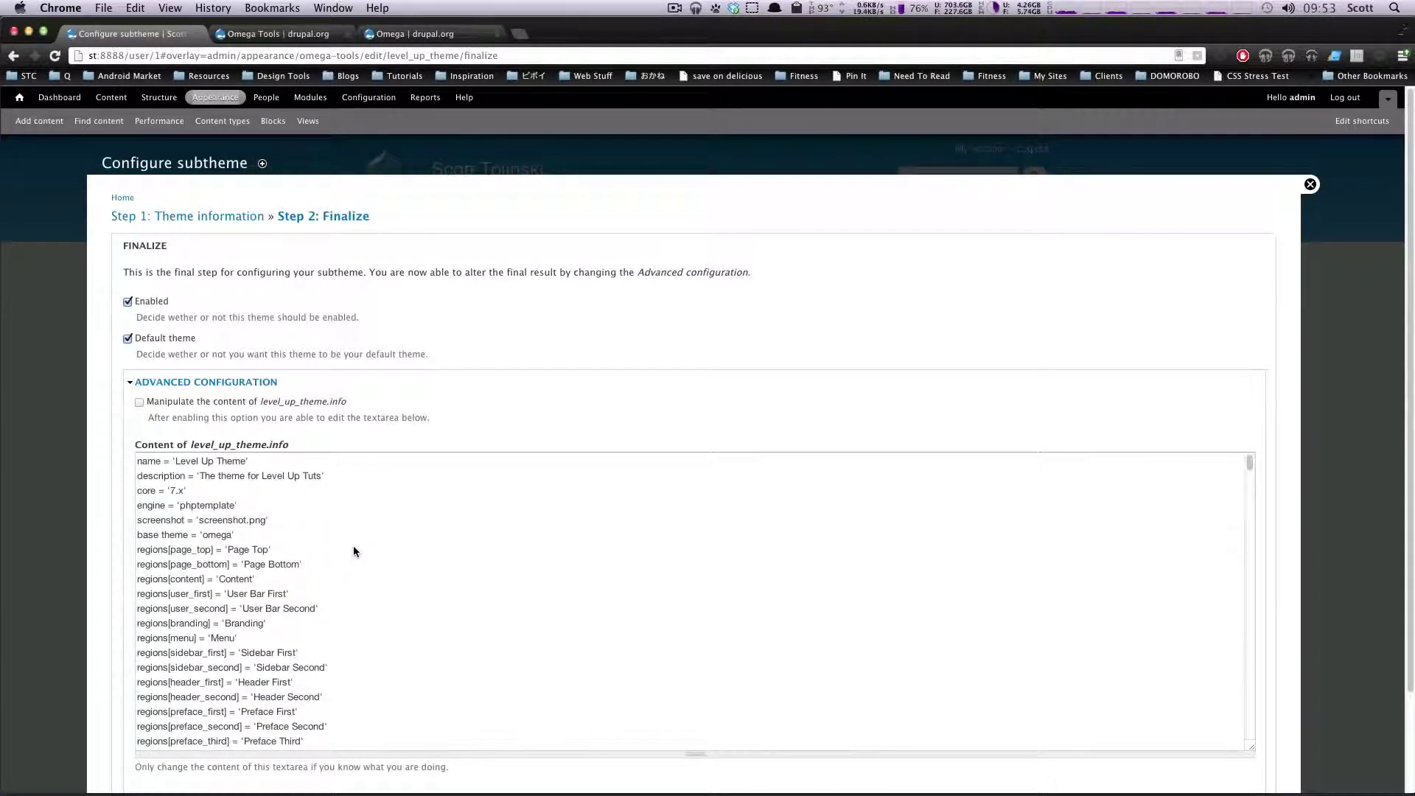
{"action": "scroll", "coordinate": [354, 552], "scroll_direction": "down", "scroll_amount": 2}
{"action": "scroll", "coordinate": [354, 555], "scroll_direction": "up", "scroll_amount": 2}
{"action": "left_click_drag", "start_coordinate": [185, 520], "coordinate": [299, 667]}
{"action": "left_click", "coordinate": [342, 634]}
{"action": "left_click_drag", "start_coordinate": [258, 624], "coordinate": [265, 634]}
{"action": "left_click", "coordinate": [267, 645]}
{"action": "scroll", "coordinate": [326, 616], "scroll_direction": "down", "scroll_amount": 5}
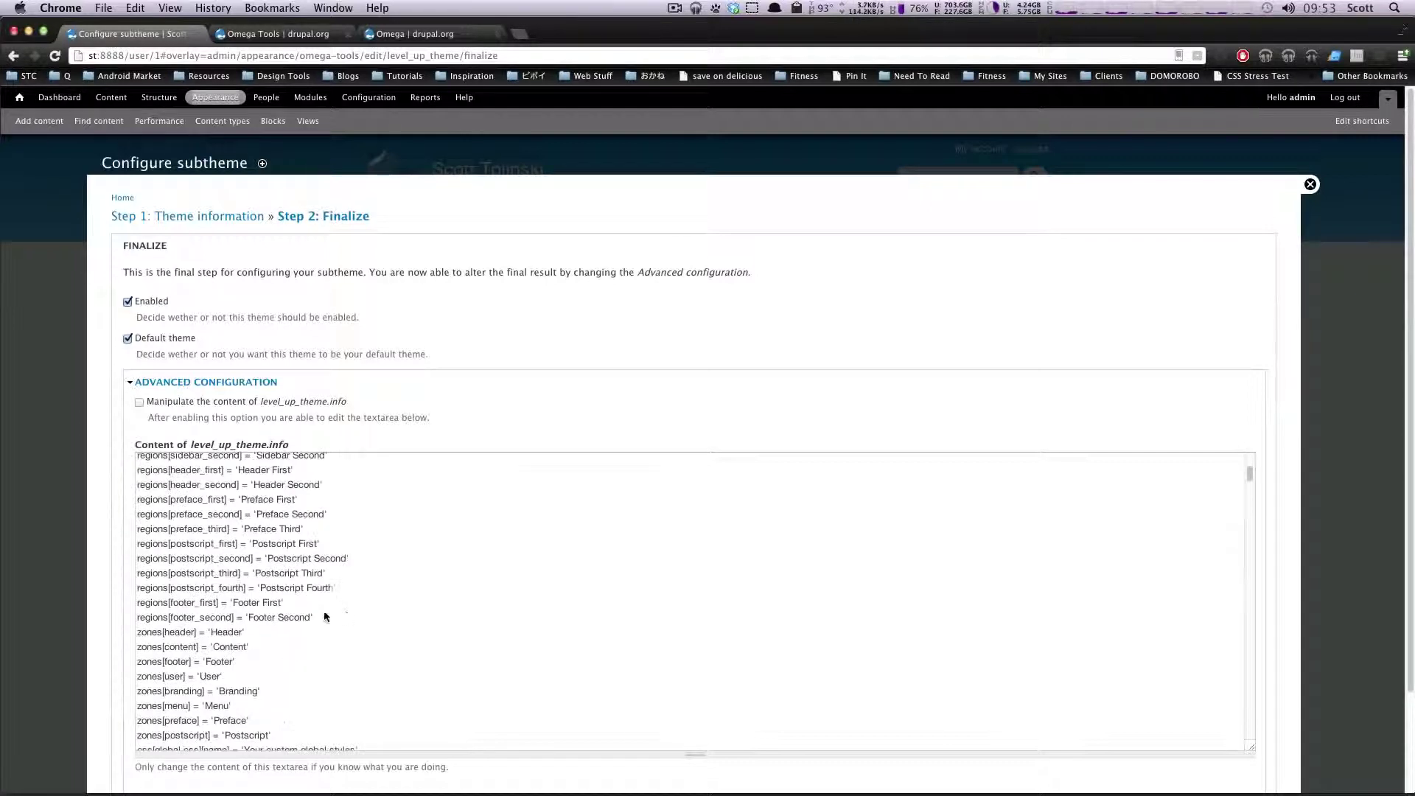
{"action": "scroll", "coordinate": [306, 597], "scroll_direction": "down", "scroll_amount": 10}
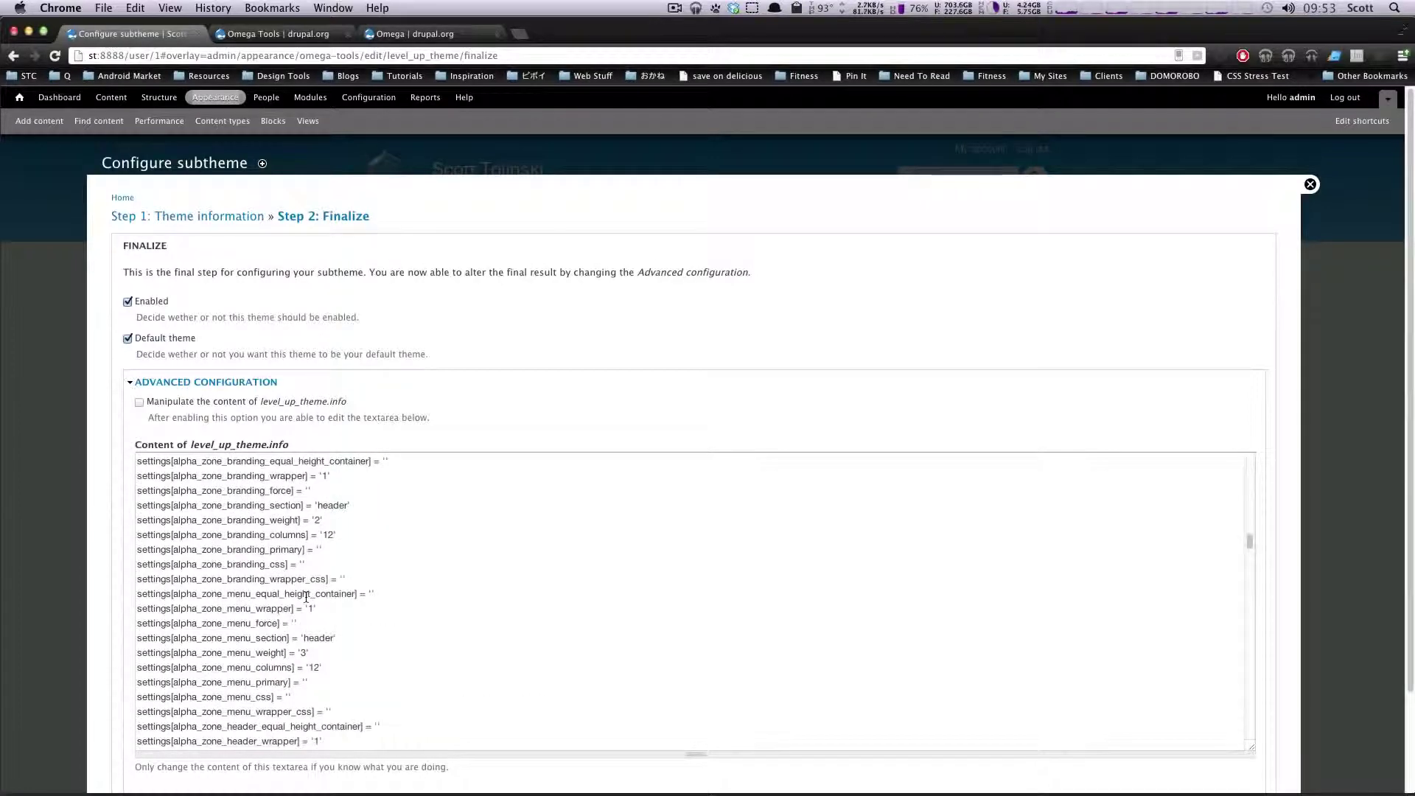
{"action": "scroll", "coordinate": [305, 597], "scroll_direction": "down", "scroll_amount": 10}
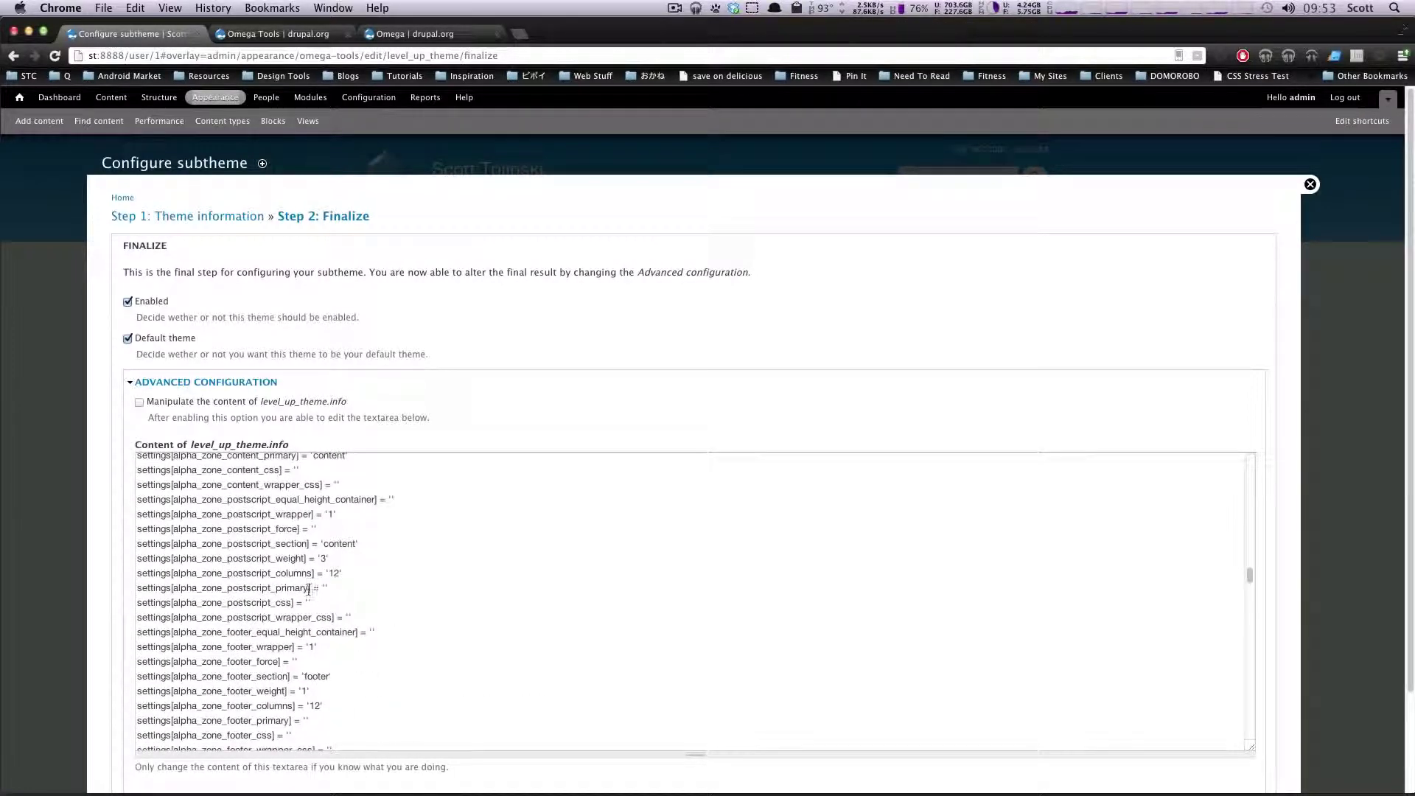
{"action": "left_click", "coordinate": [236, 383]}
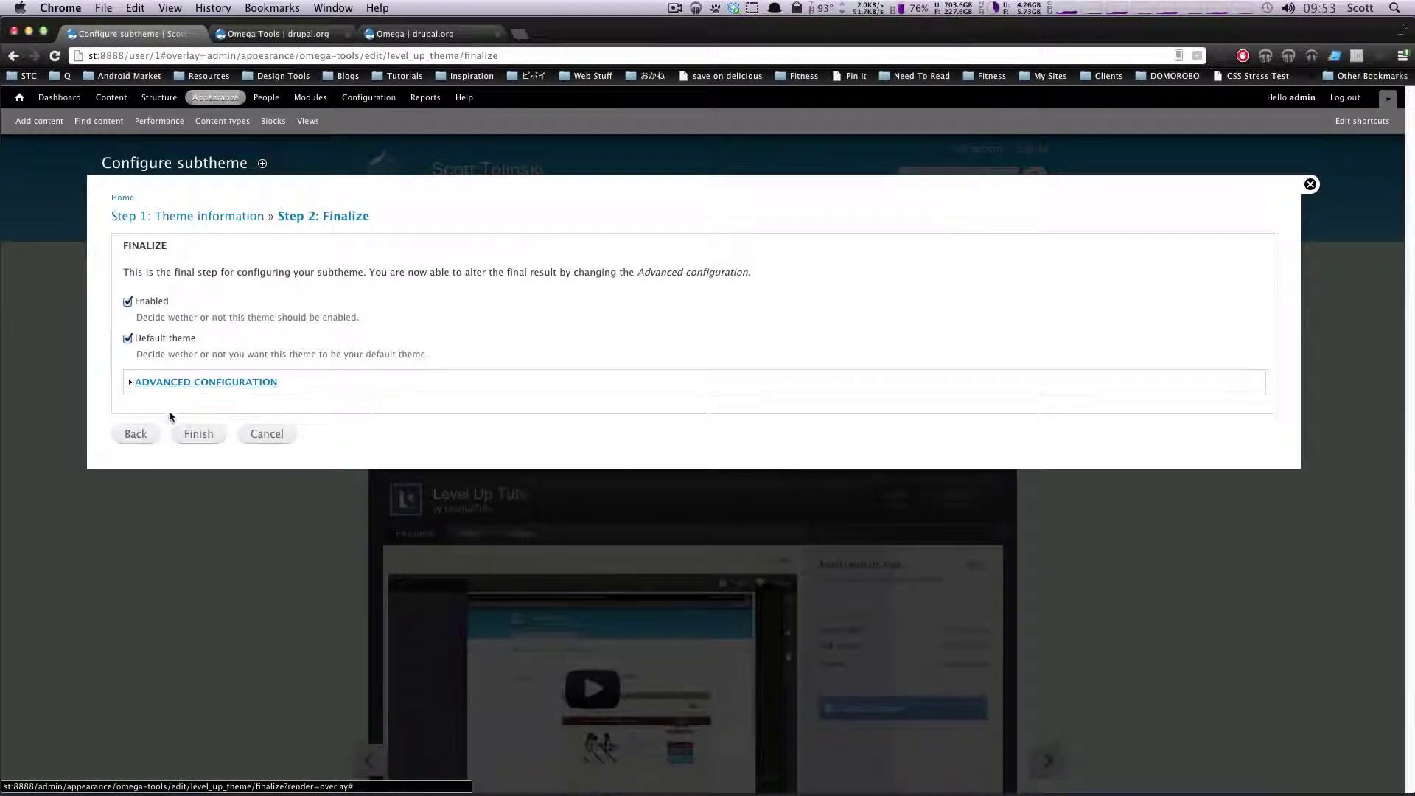
{"action": "left_click", "coordinate": [177, 382]}
{"action": "scroll", "coordinate": [190, 525], "scroll_direction": "down", "scroll_amount": 15}
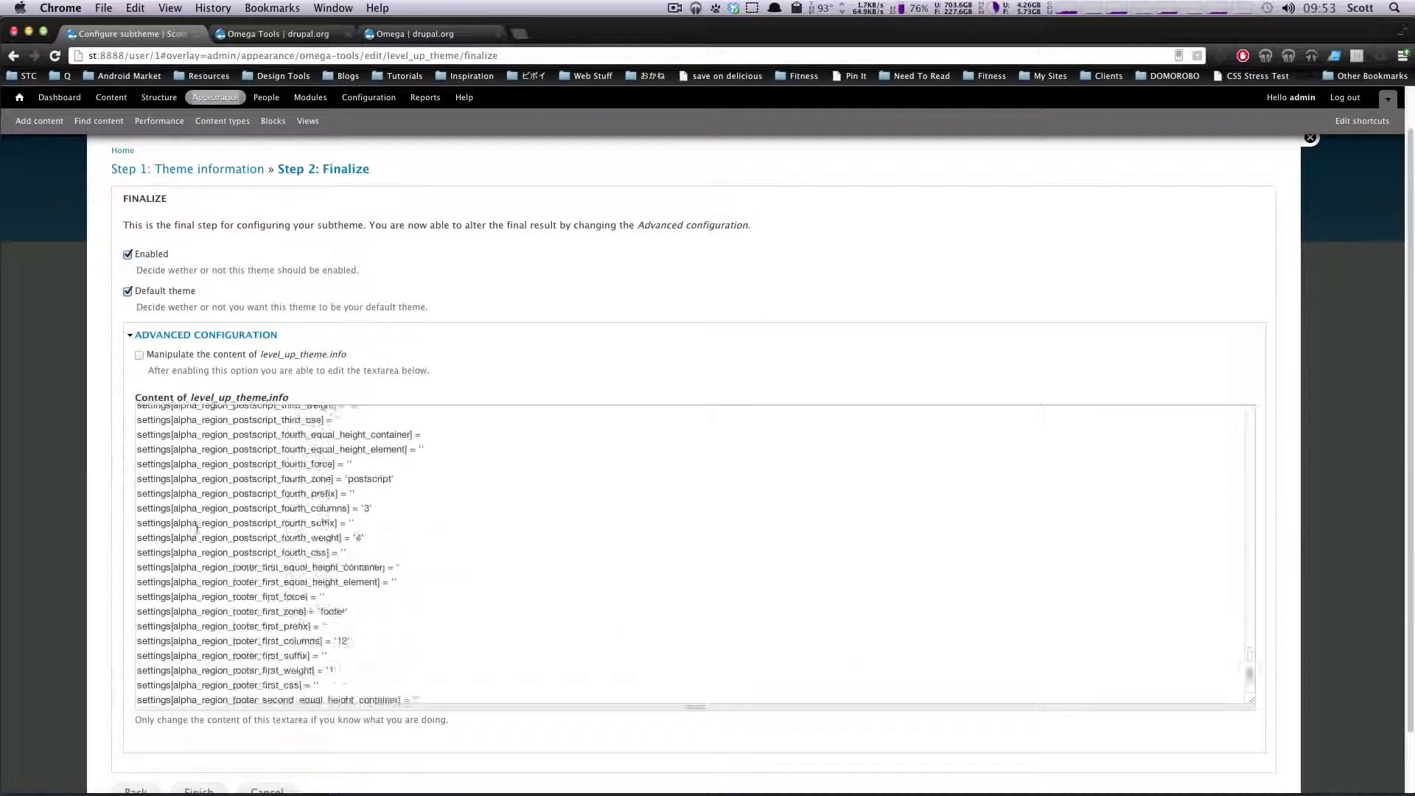
{"action": "left_click", "coordinate": [229, 335]}
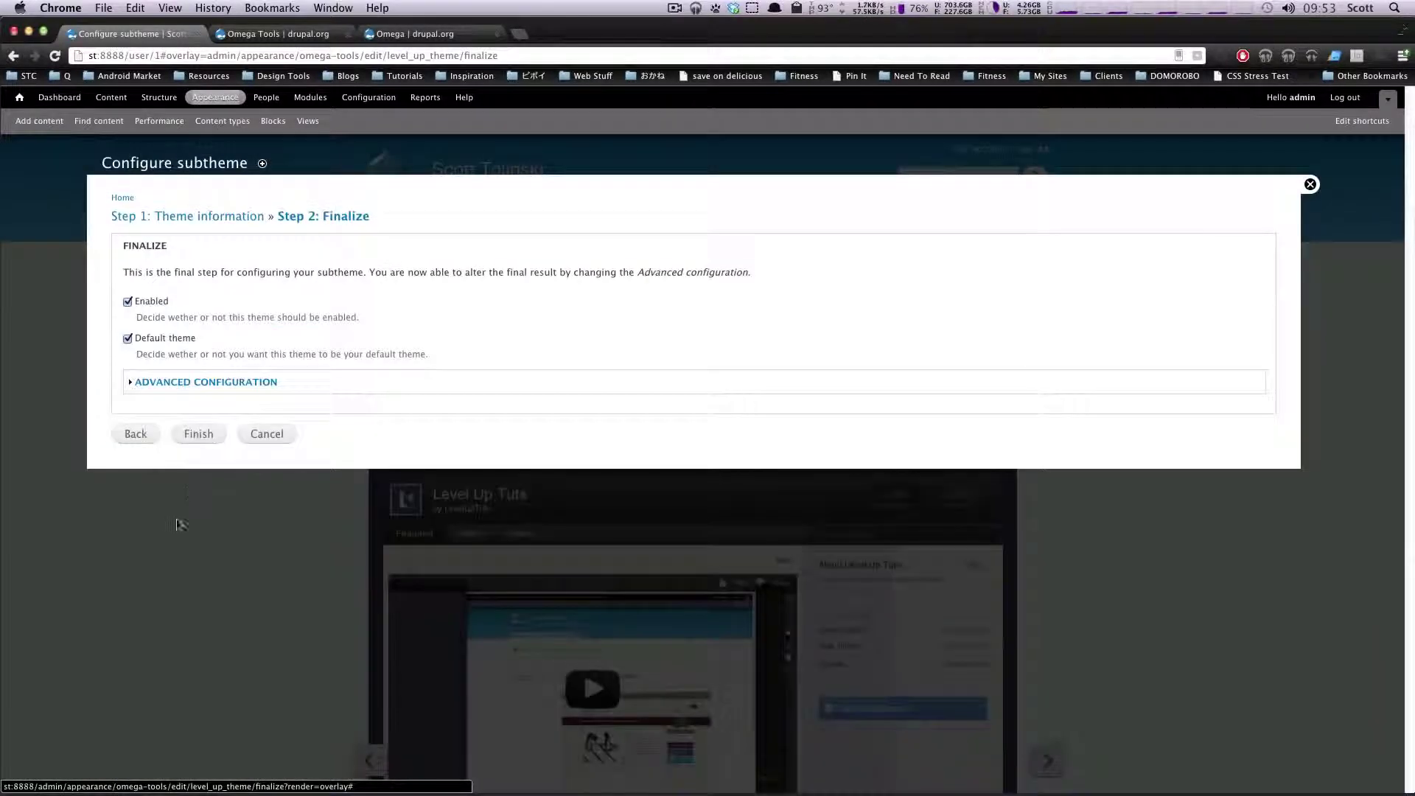
Finish the subtheme configuration and close the Appearance overlay to return to the site page
{"action": "left_click", "coordinate": [194, 438]}
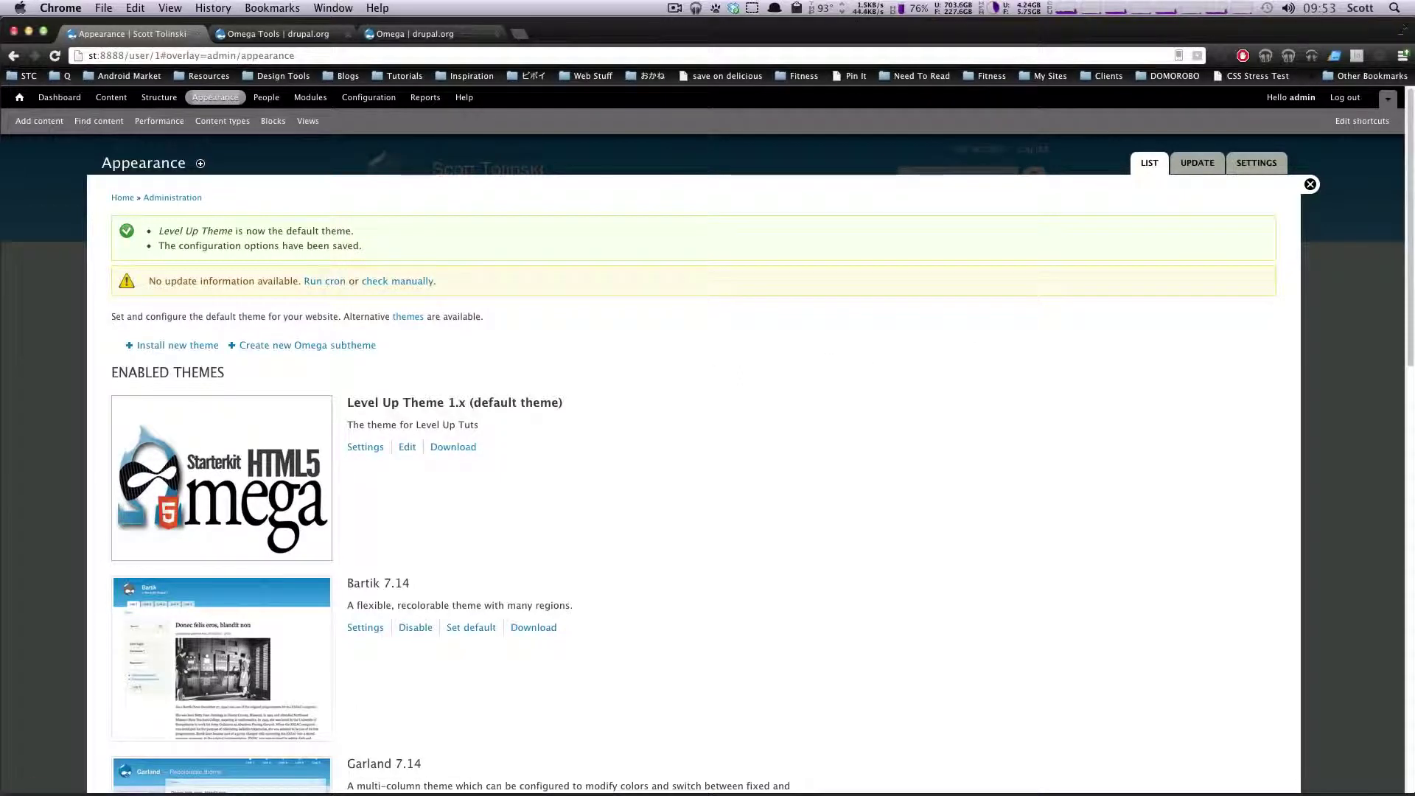
{"action": "left_click", "coordinate": [1311, 184]}
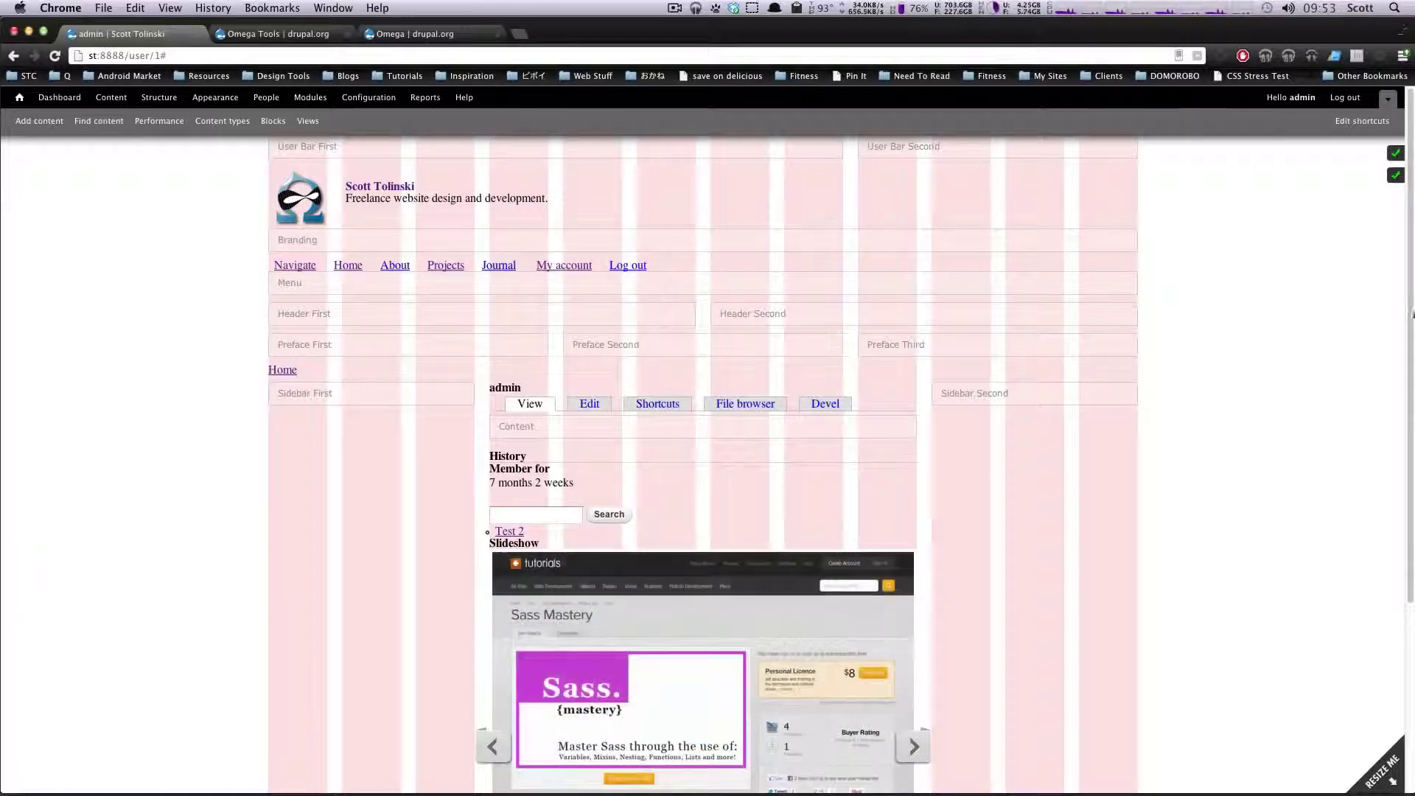
Turn the Omega block and grid debug overlays off and back on to compare the page with and without them
{"action": "left_click", "coordinate": [1396, 175]}
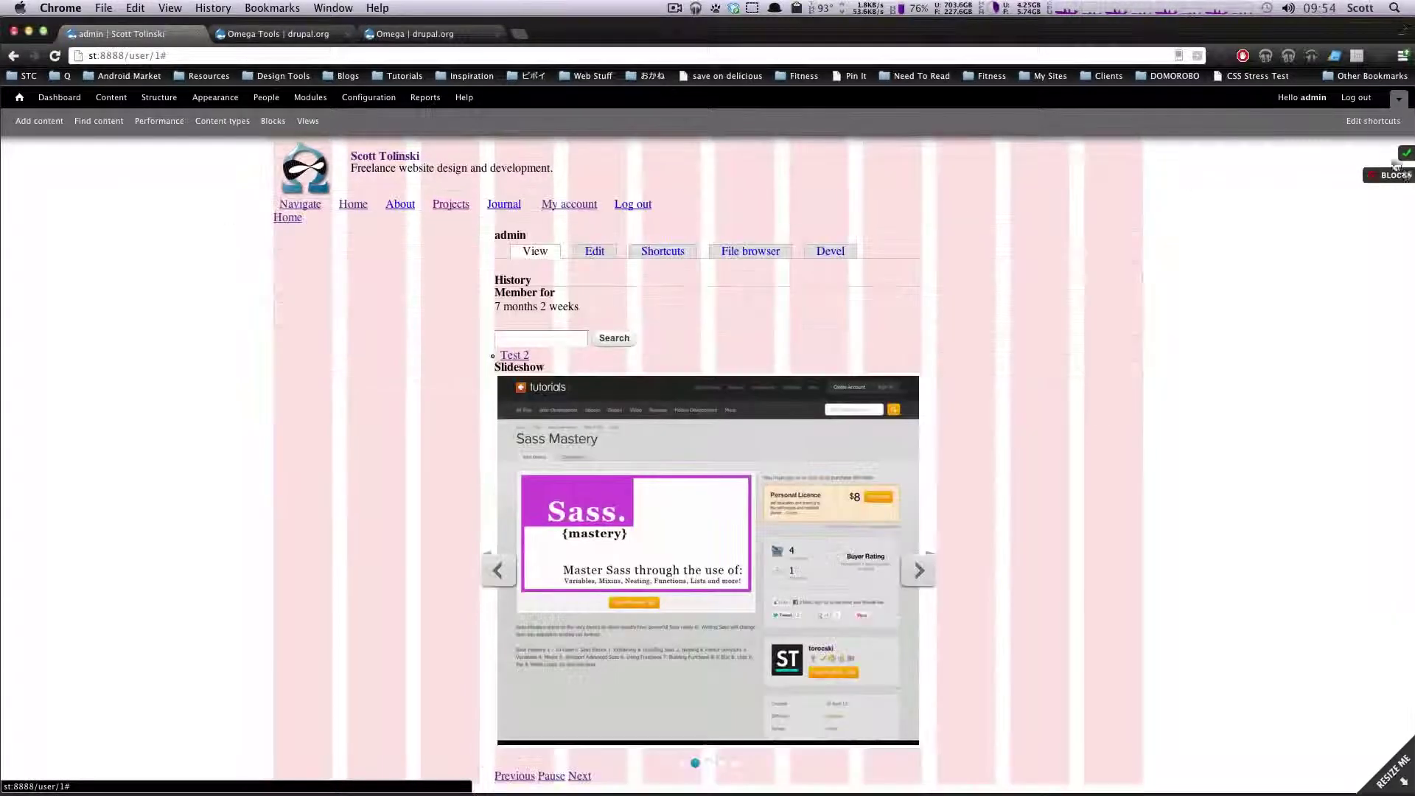
{"action": "left_click", "coordinate": [1396, 152]}
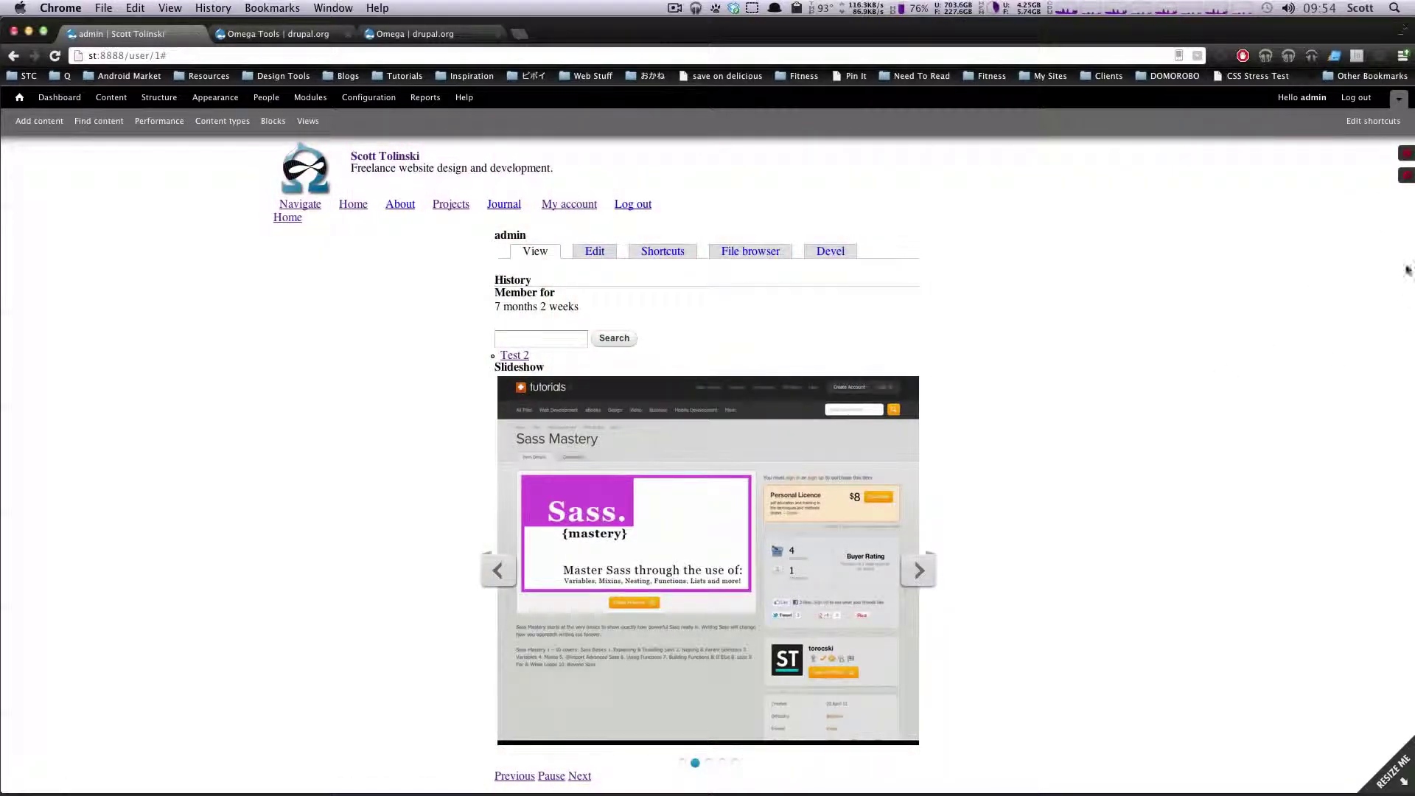
{"action": "left_click", "coordinate": [1395, 175]}
{"action": "left_click", "coordinate": [1392, 155]}
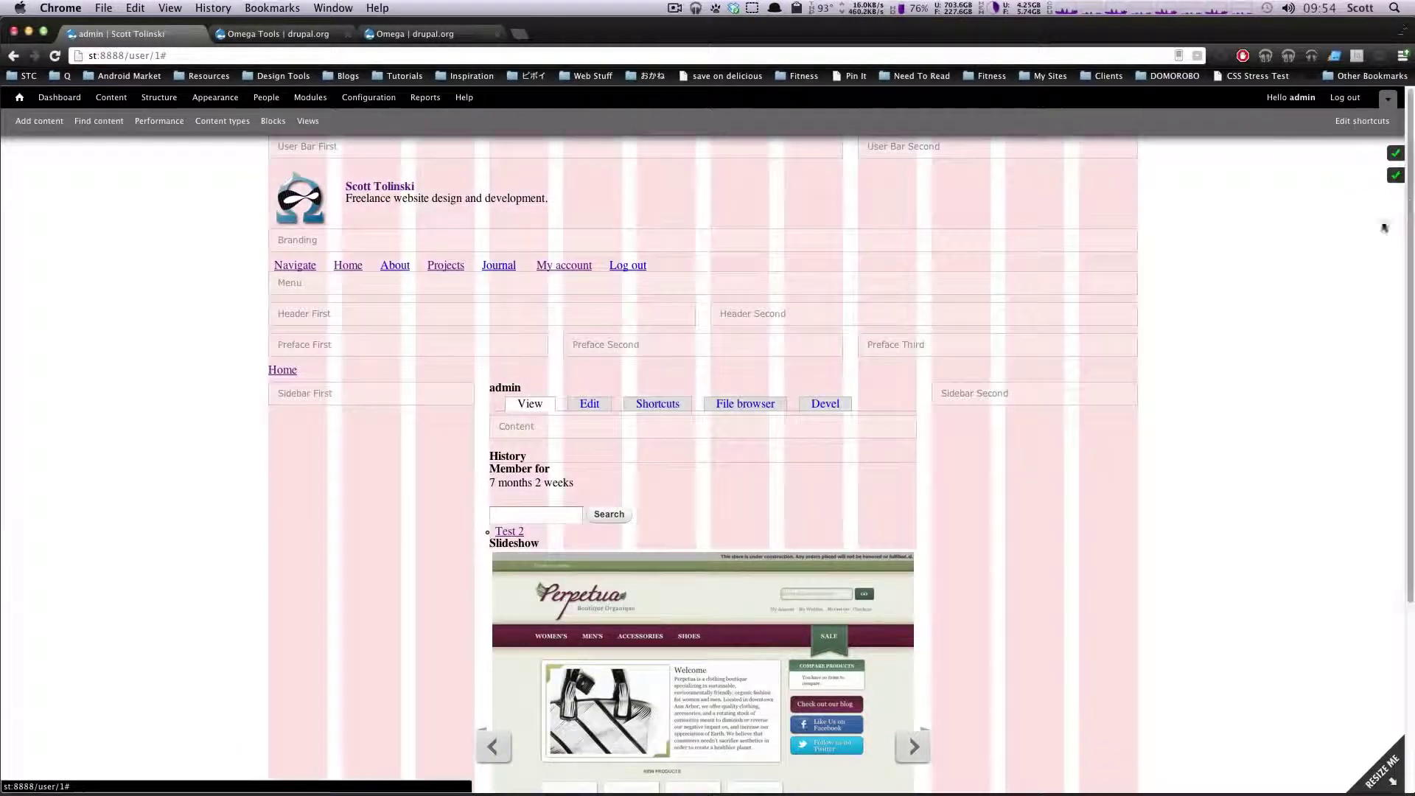